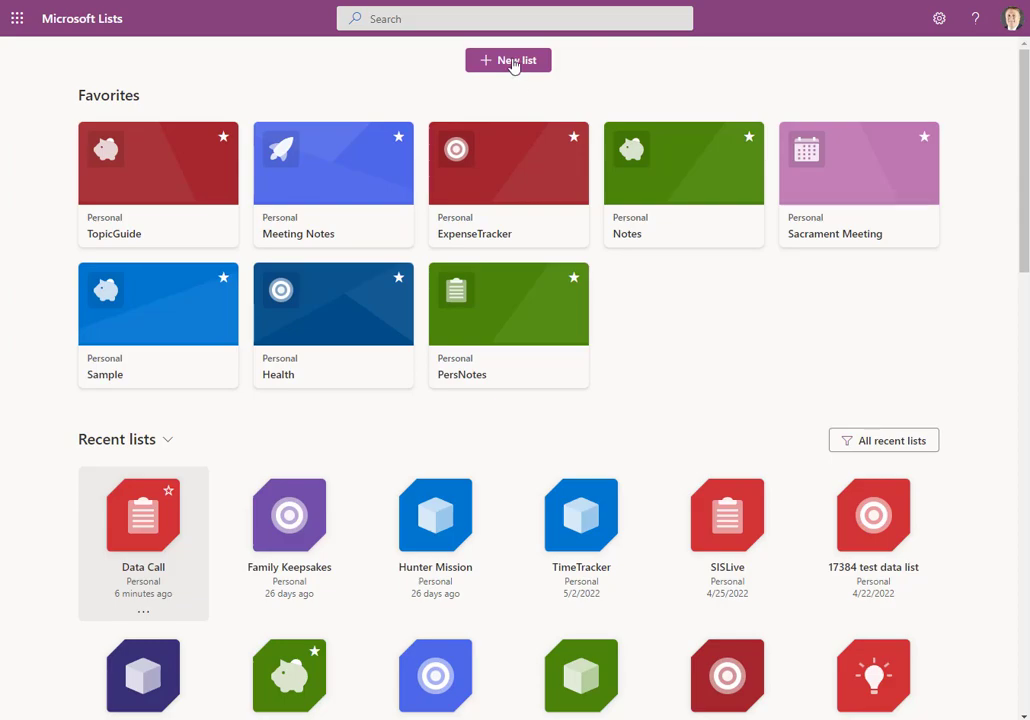
Step: Start creating a new list in Microsoft Lists
click(513, 62)
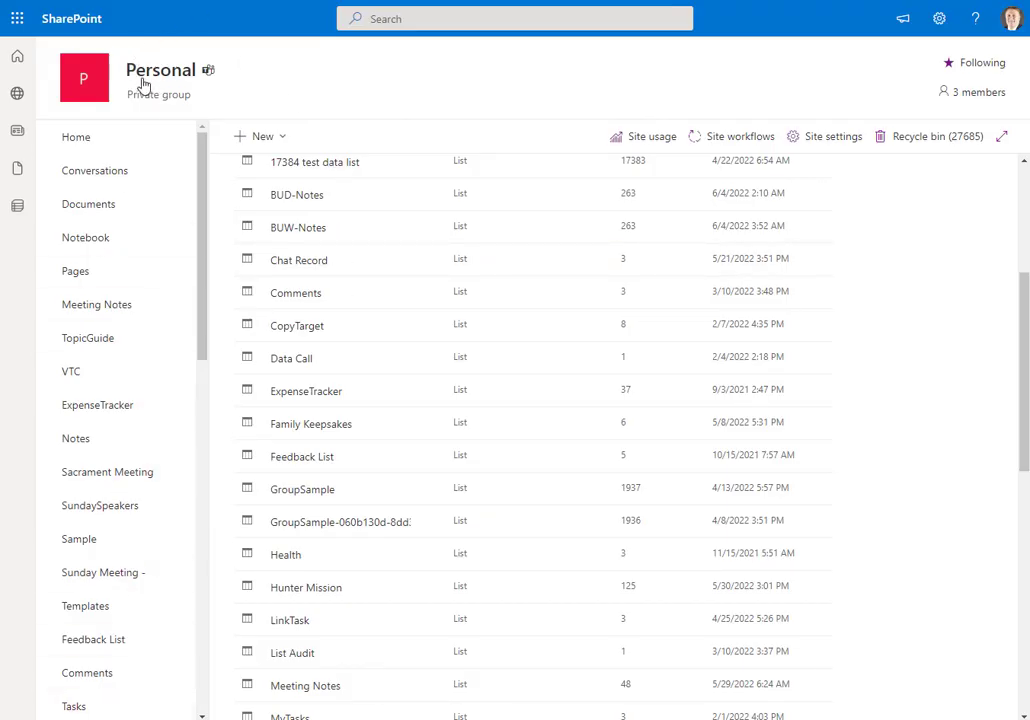
Step: Switch to SharePoint and view the list creation options on the Personal site without creating anything
click(76, 22)
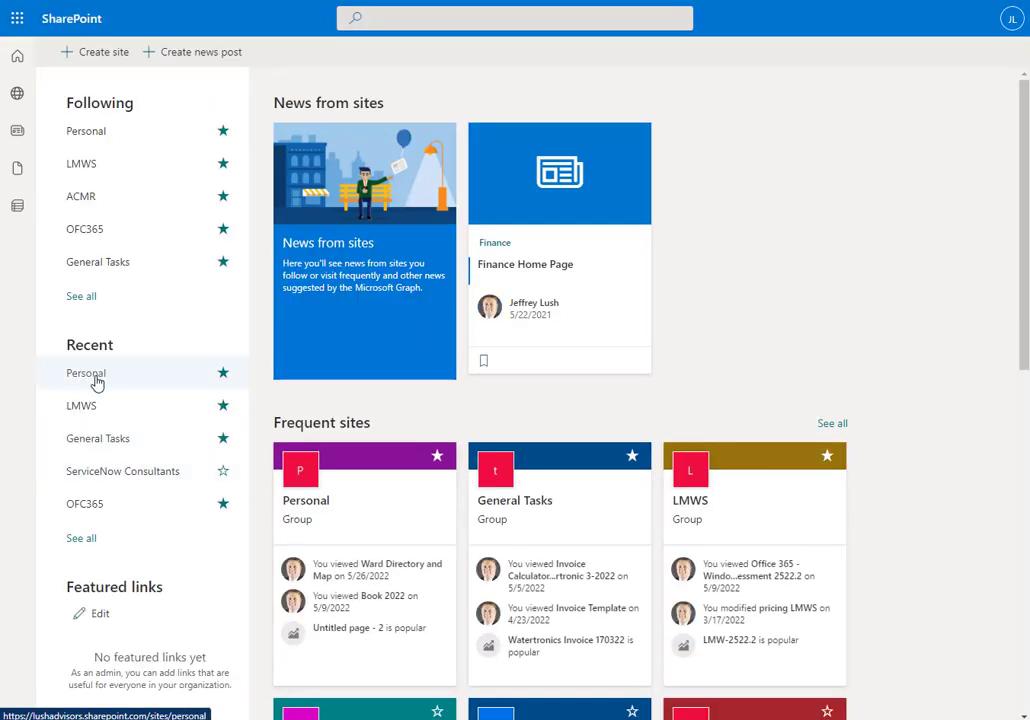
click(86, 373)
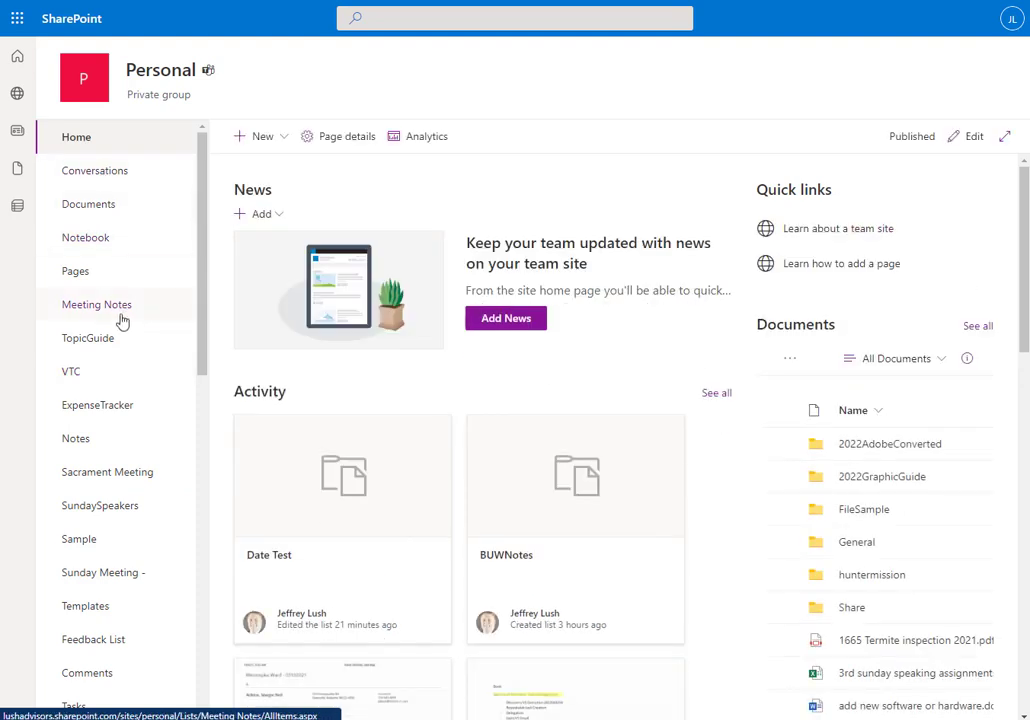
click(266, 139)
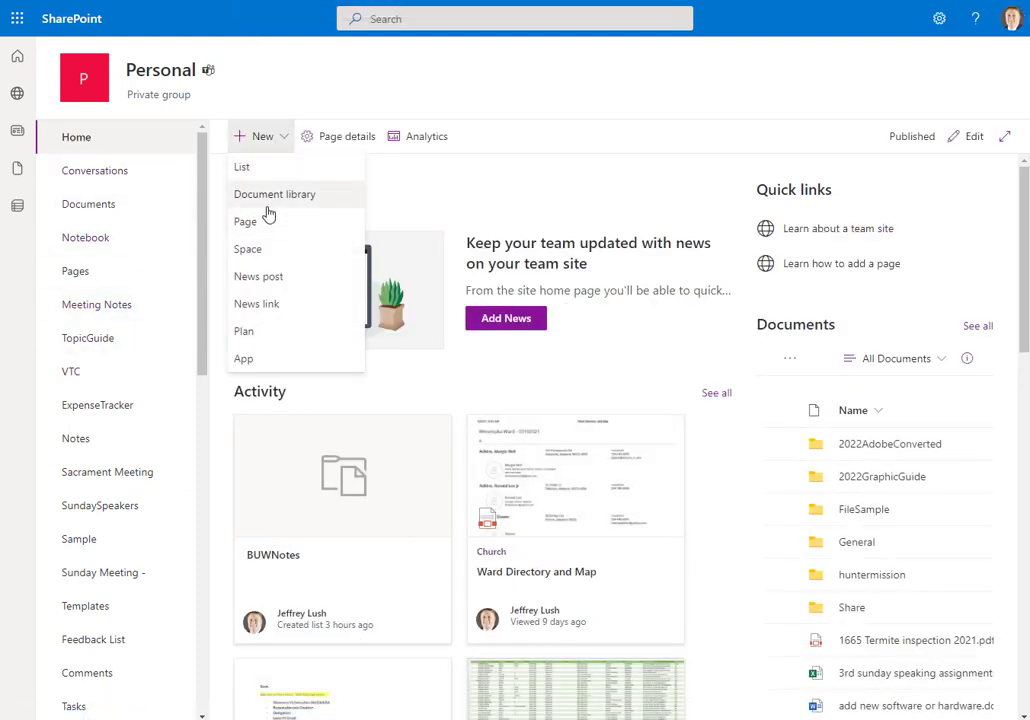
click(262, 168)
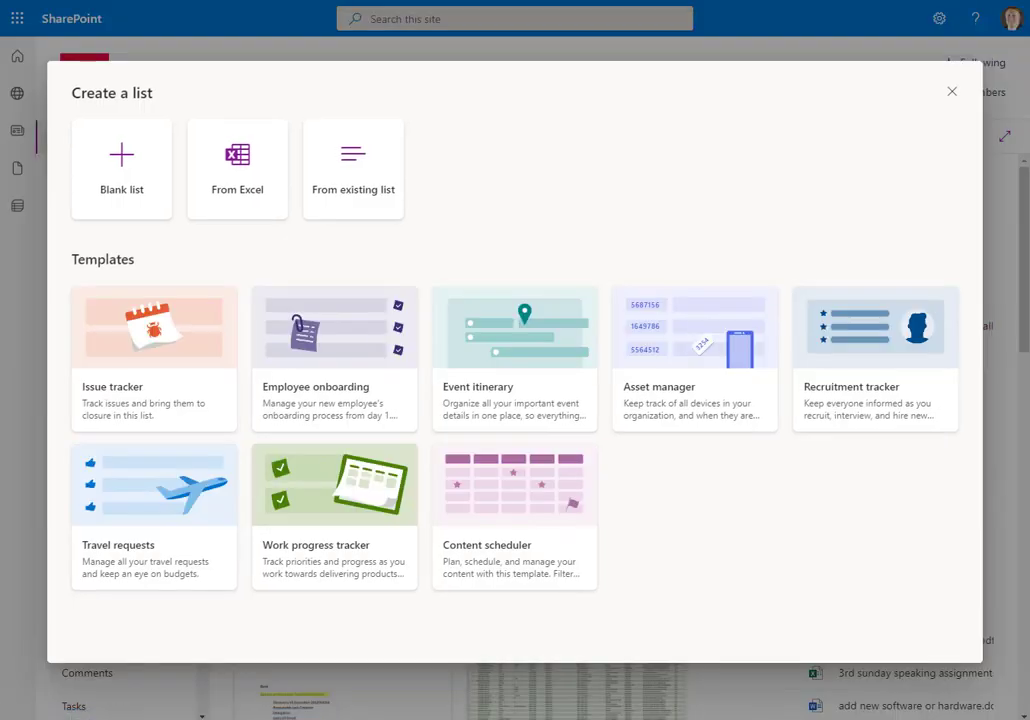
click(952, 92)
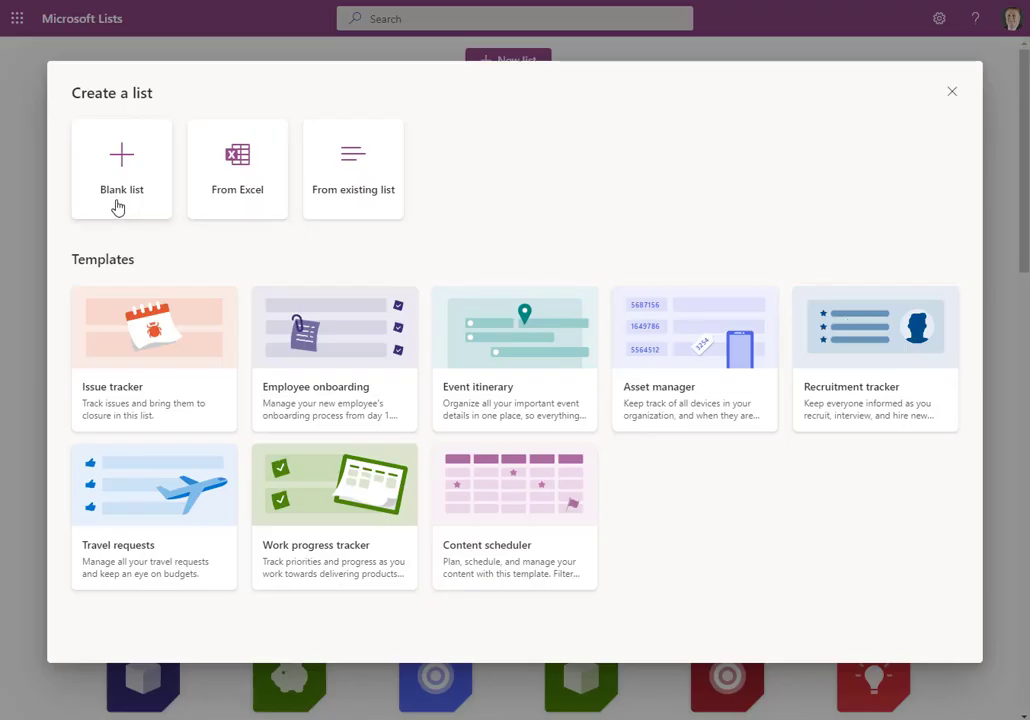
Step: In Microsoft Lists, create a blank list named DateTest with the rocket icon, saved to the Personal site
click(124, 200)
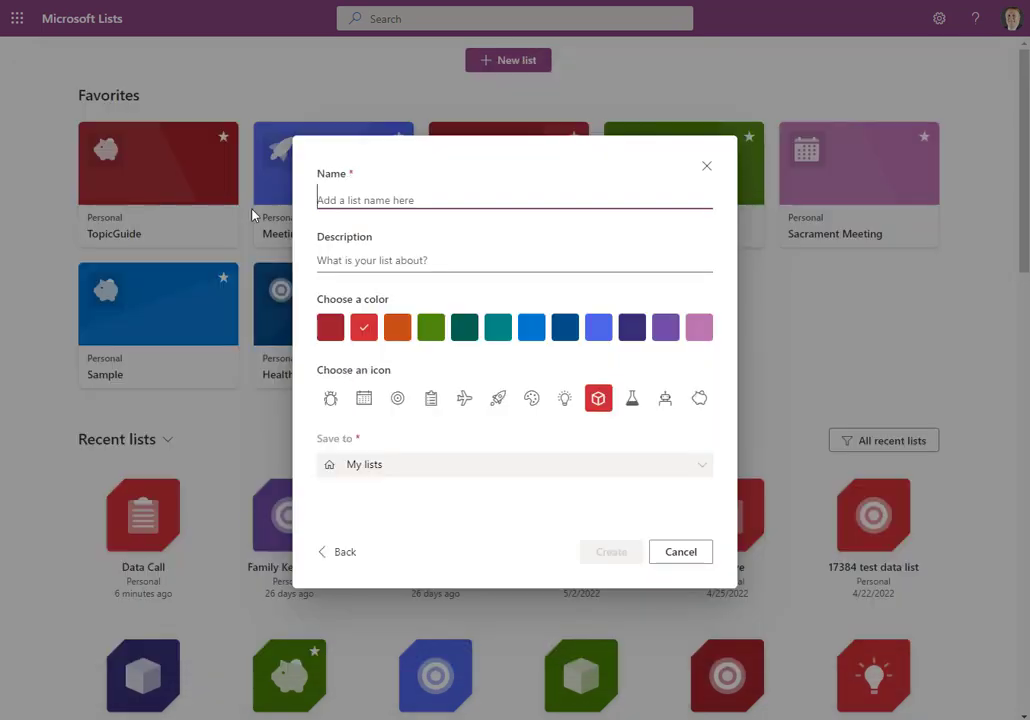
text(DateTest)
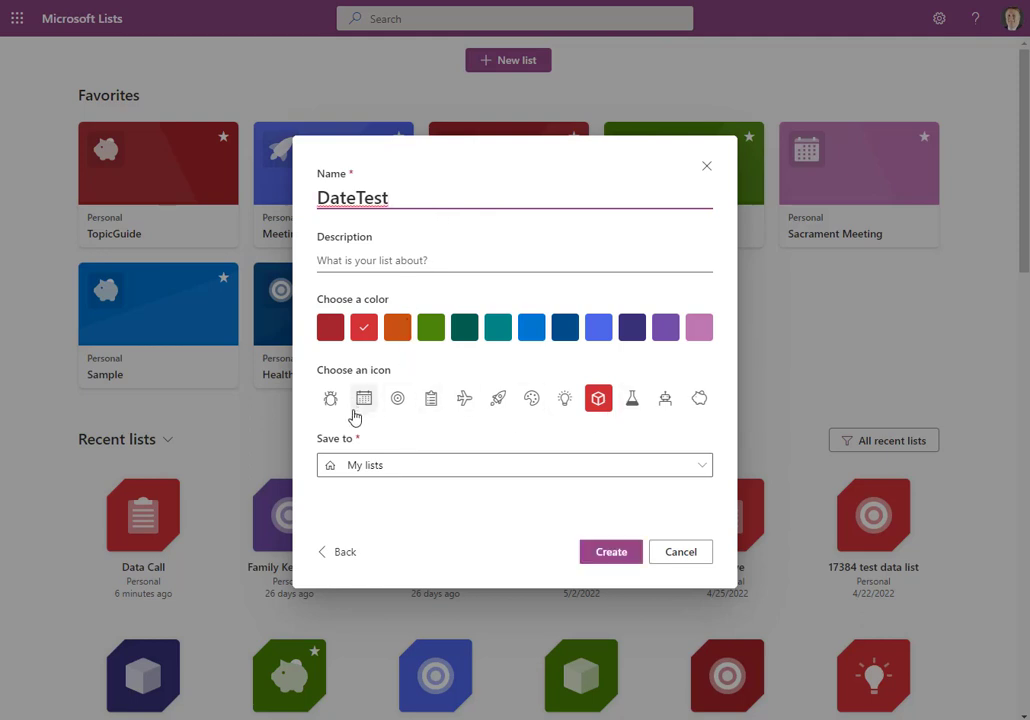
click(366, 469)
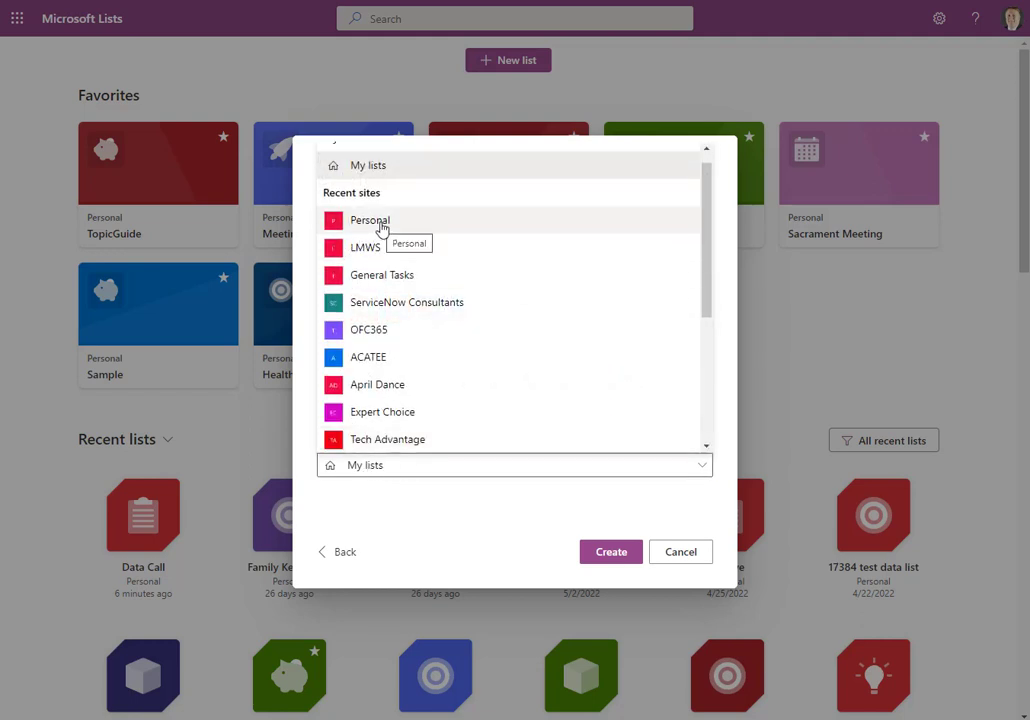
click(381, 229)
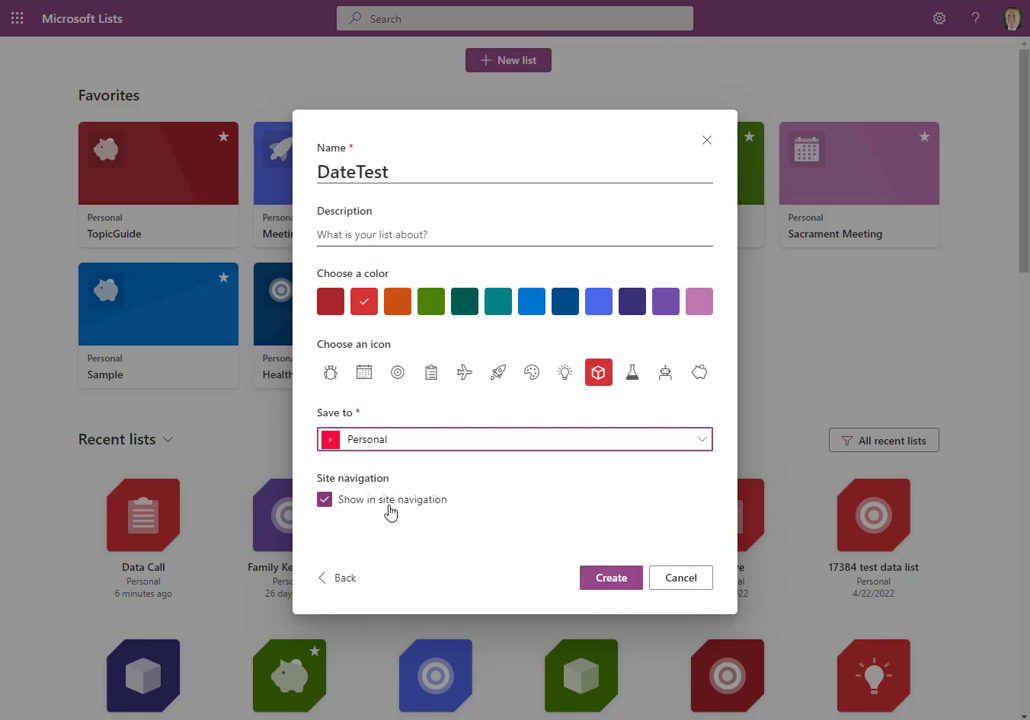
click(498, 378)
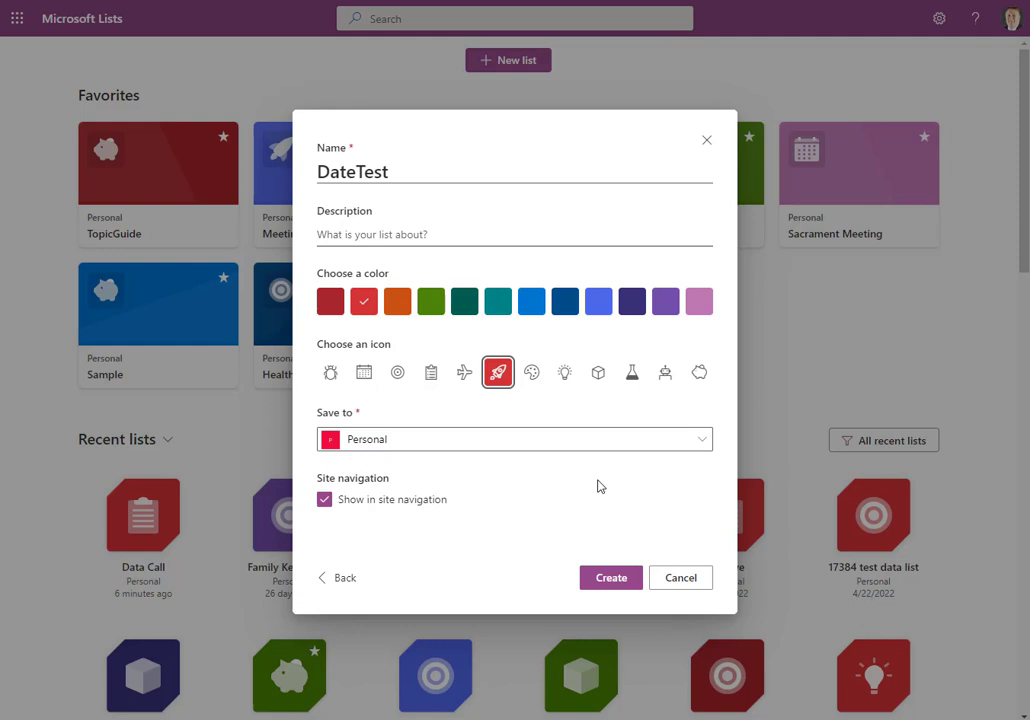
click(619, 580)
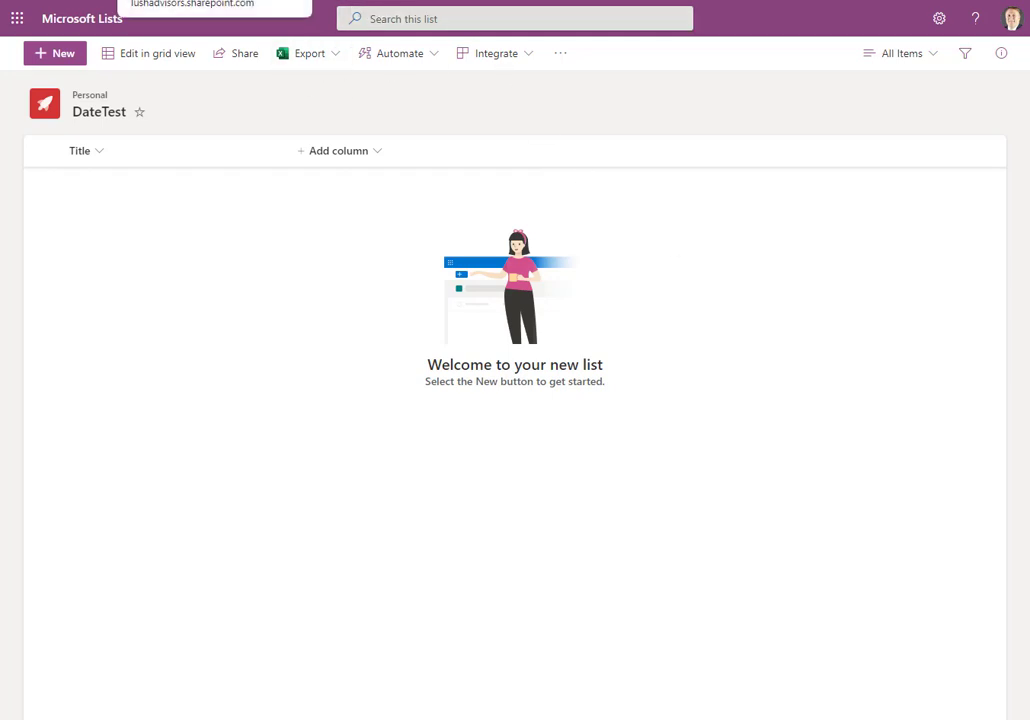
Step: Switch to the Personal site in SharePoint, find DateTest in the site navigation and open the list from there
click(190, 1)
scroll(137, 430, down, 1)
scroll(137, 430, down, 3)
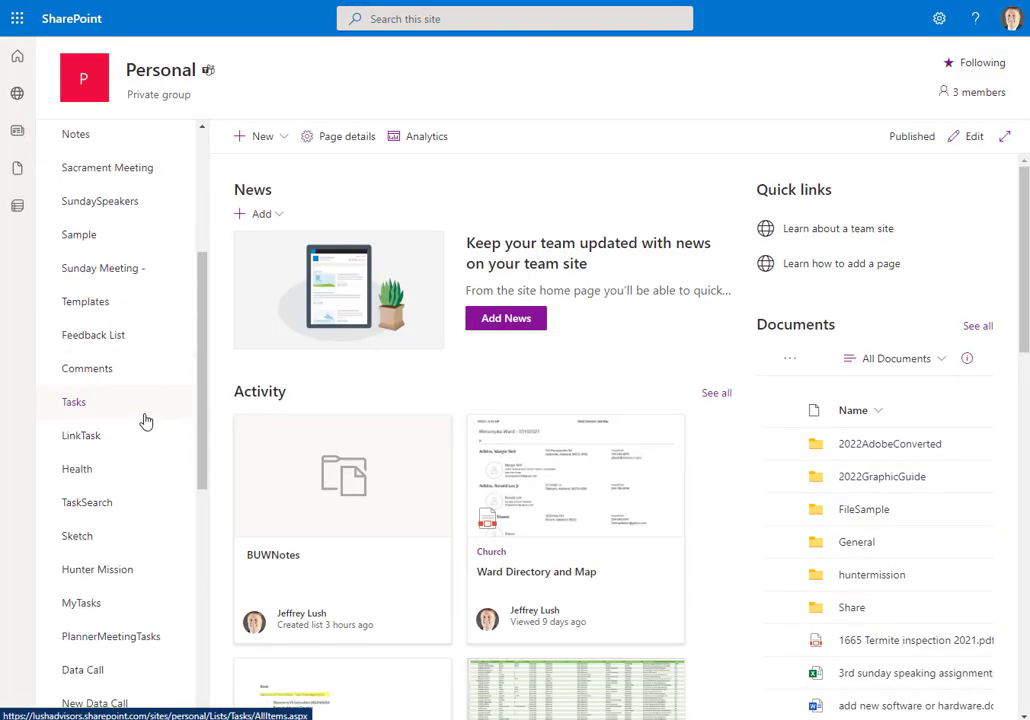
scroll(120, 360, down, 8)
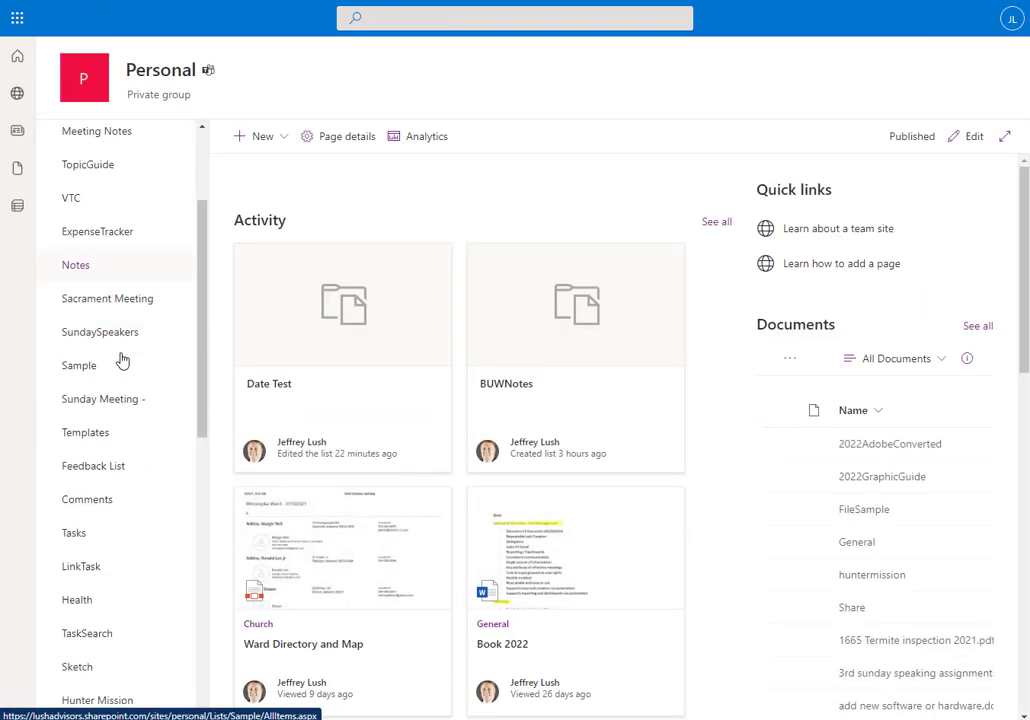
scroll(122, 360, down, 1)
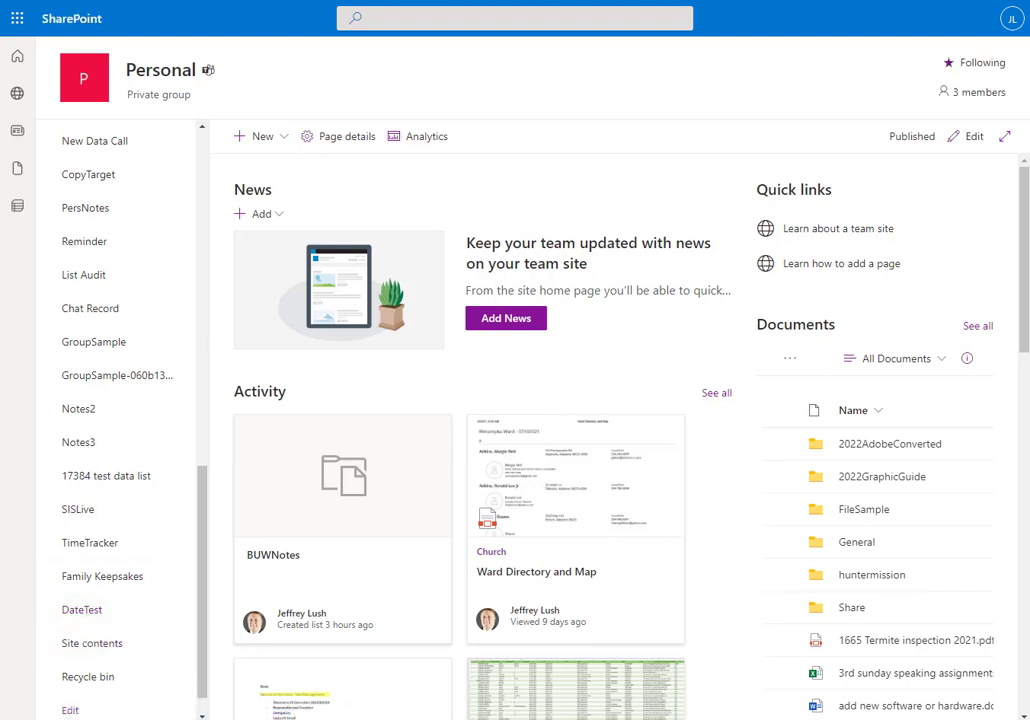
key(ctrl+Tab)
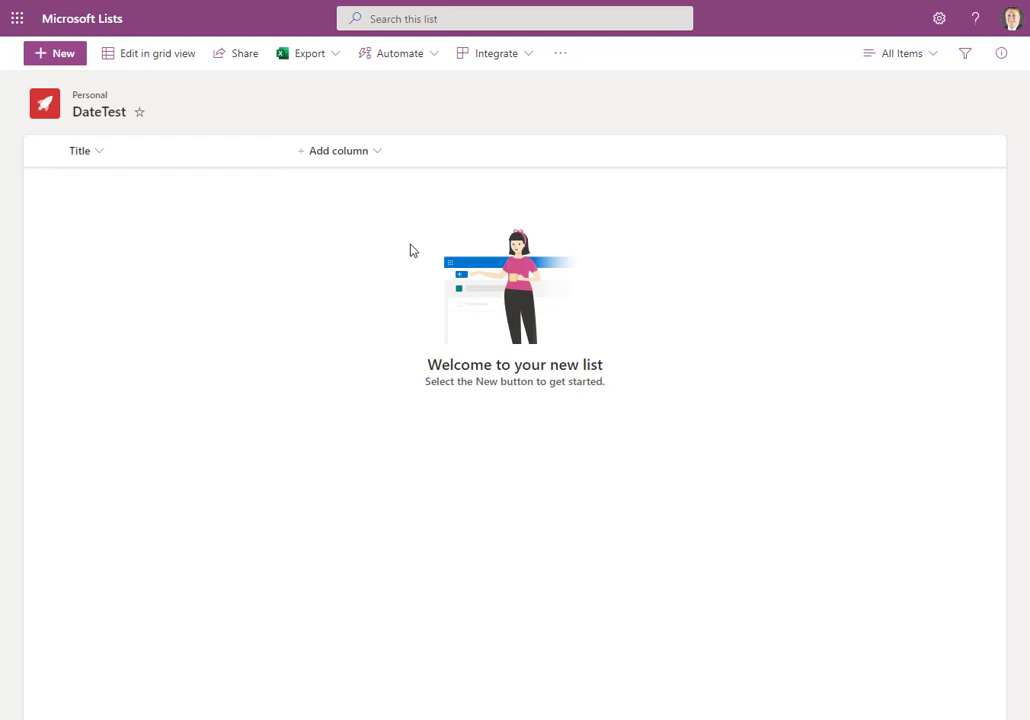
key(ctrl+Tab)
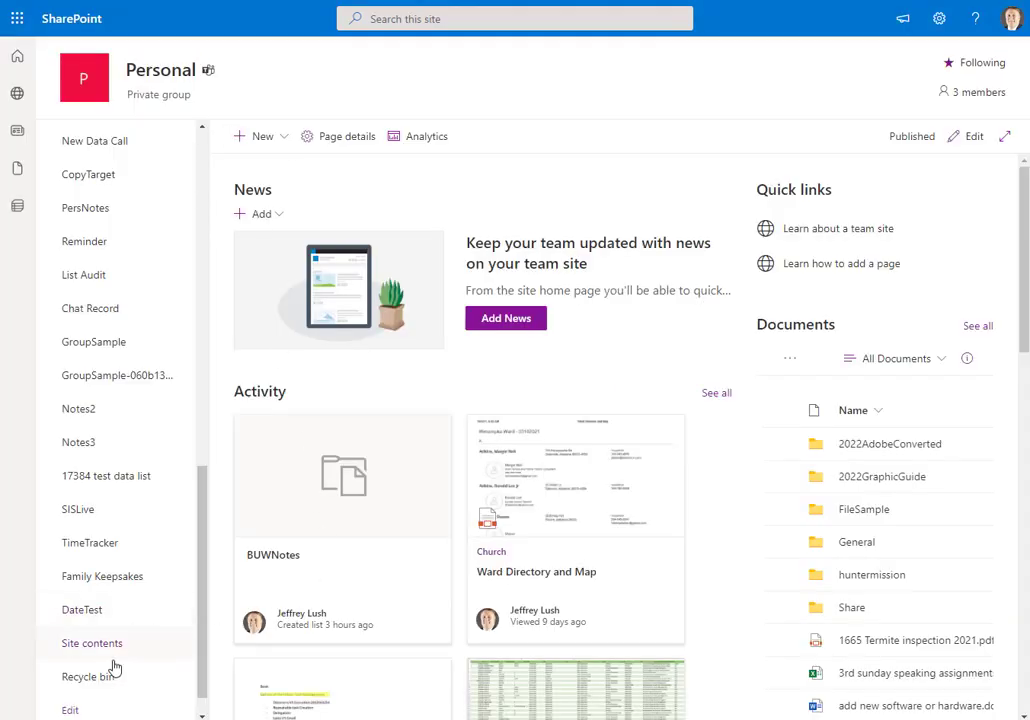
click(83, 610)
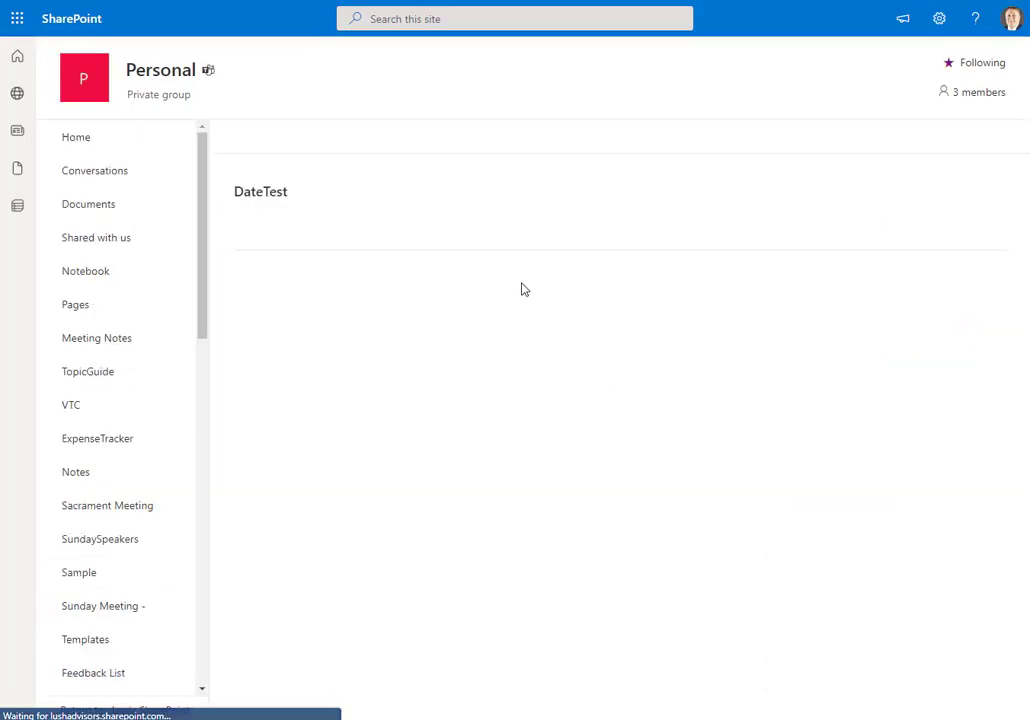
Step: Return to the DateTest list in Microsoft Lists and add a date and time column named DueDate
click(335, 1)
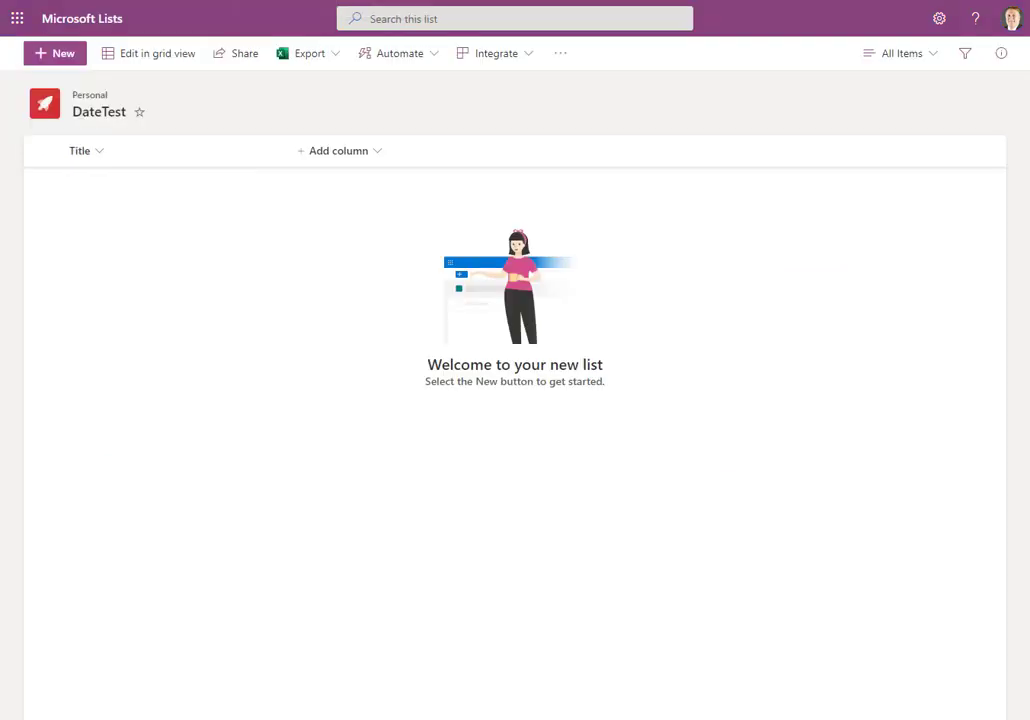
click(334, 158)
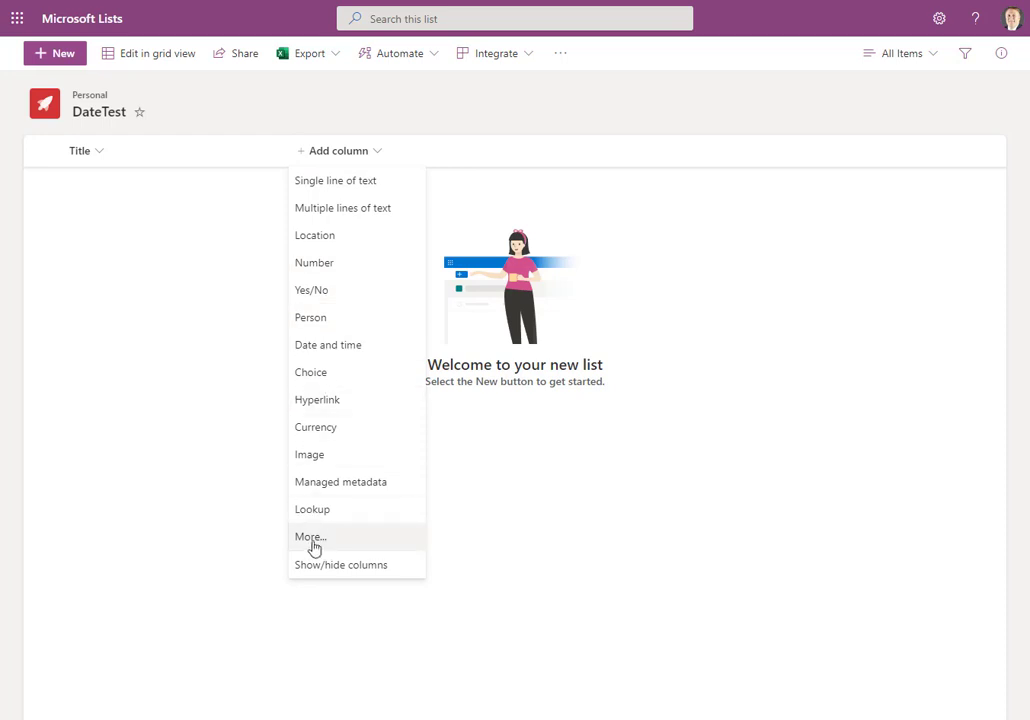
click(350, 346)
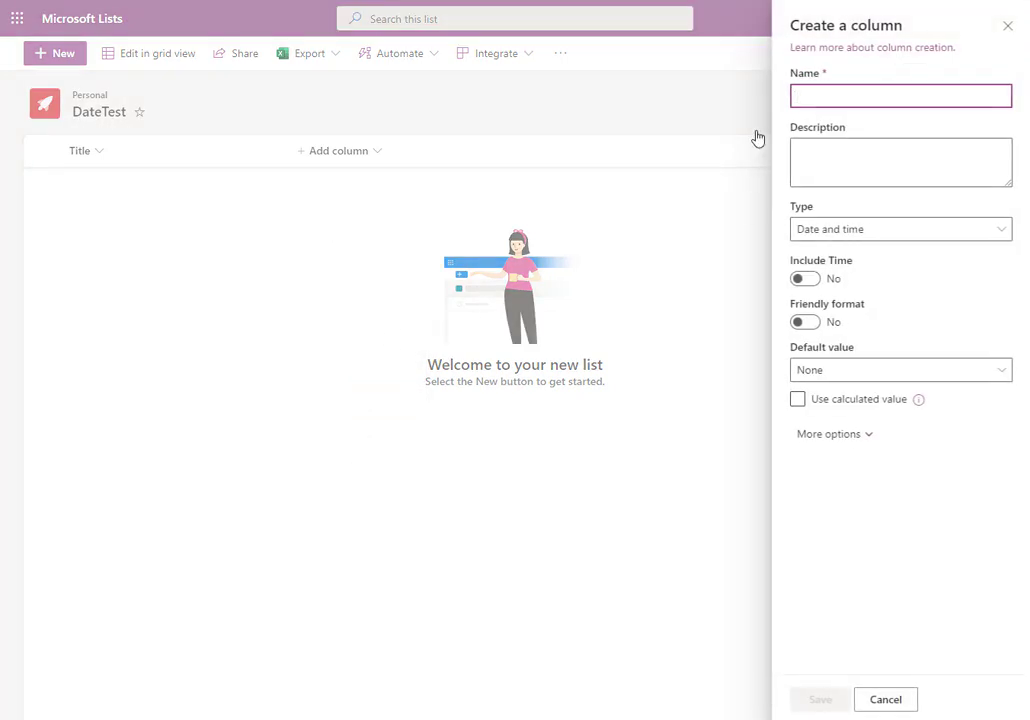
text(DueDate)
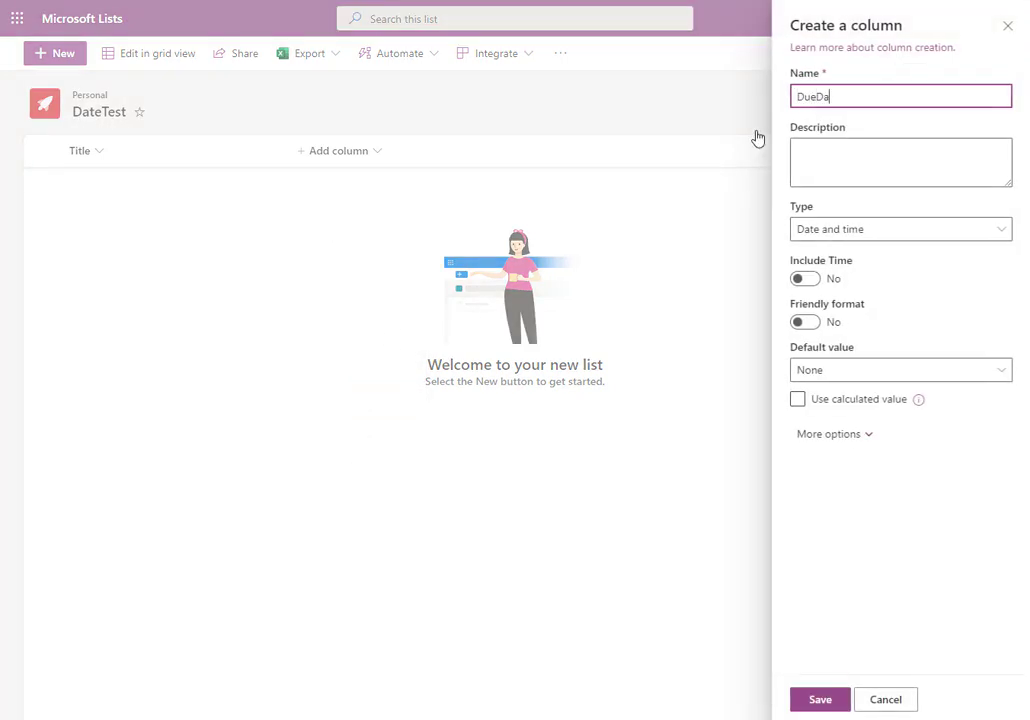
click(826, 701)
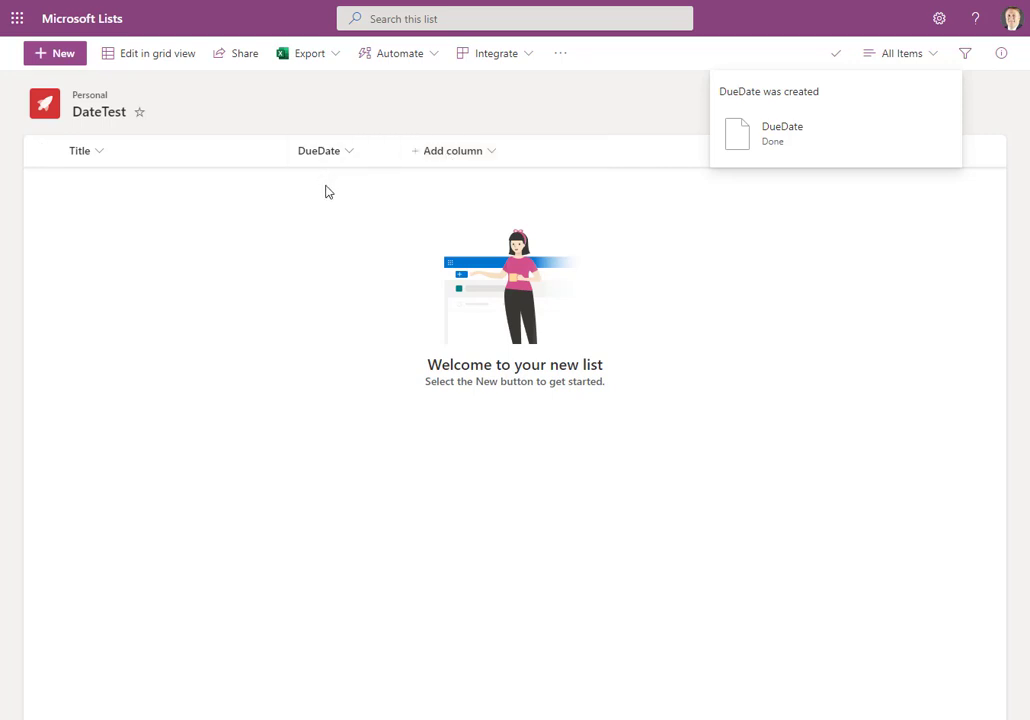
Step: Start another column from the full column settings, name it 7dayPast and make it a Calculated column
click(472, 153)
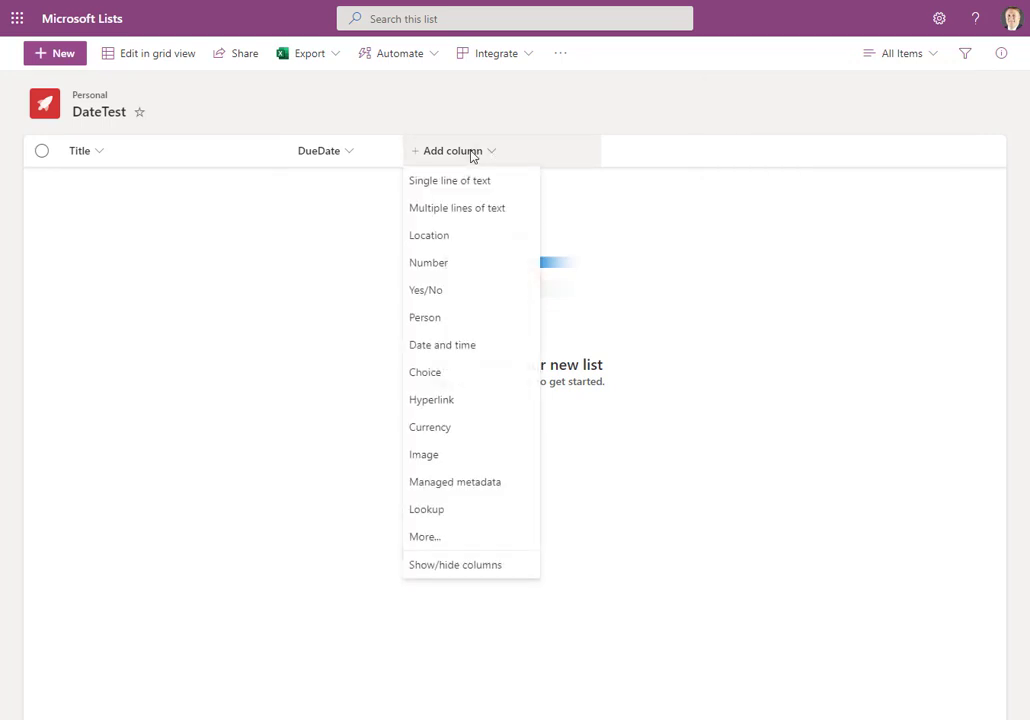
click(462, 541)
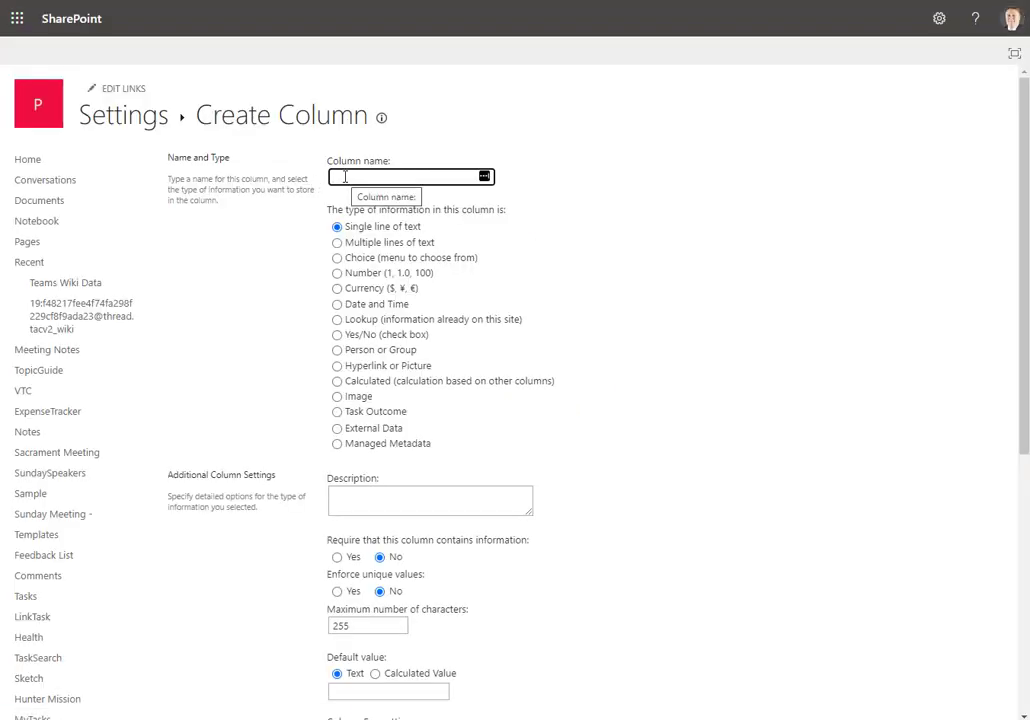
text(7)
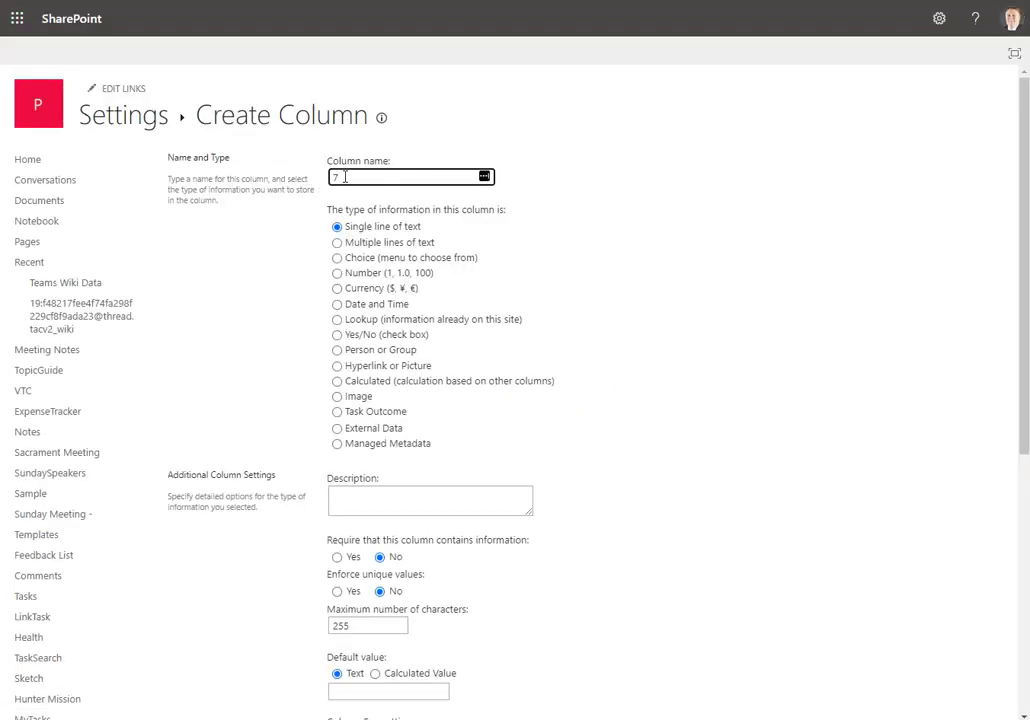
text(dayPast)
click(337, 384)
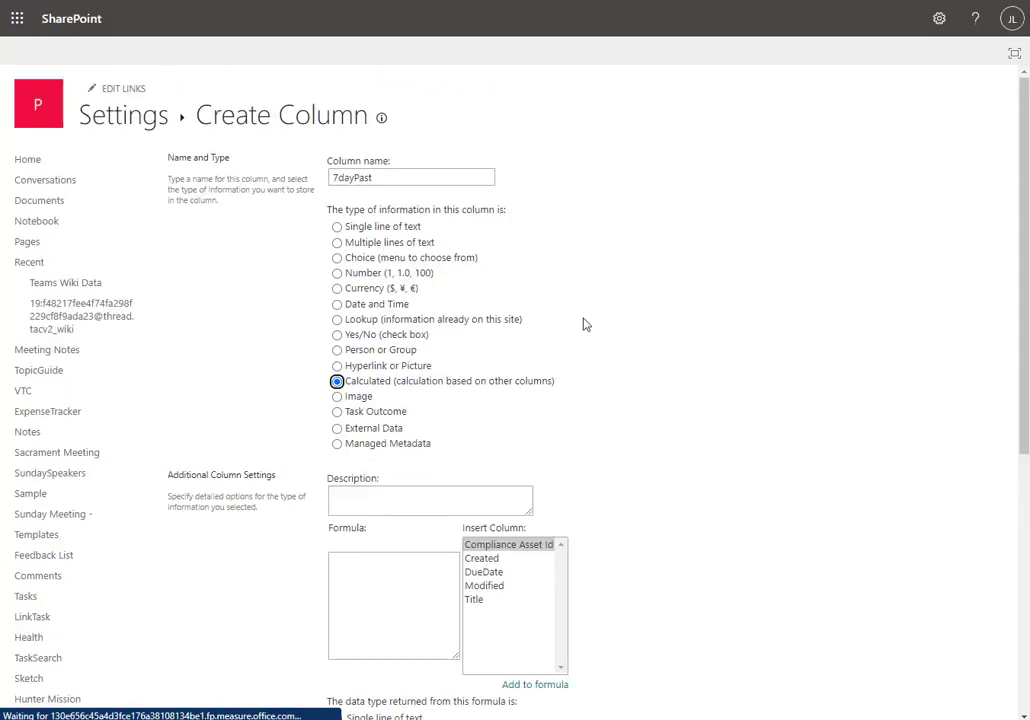
Step: Set the 7dayPast formula to [DueDate]-7 with Date and Time as the returned data type, and save the column
click(495, 574)
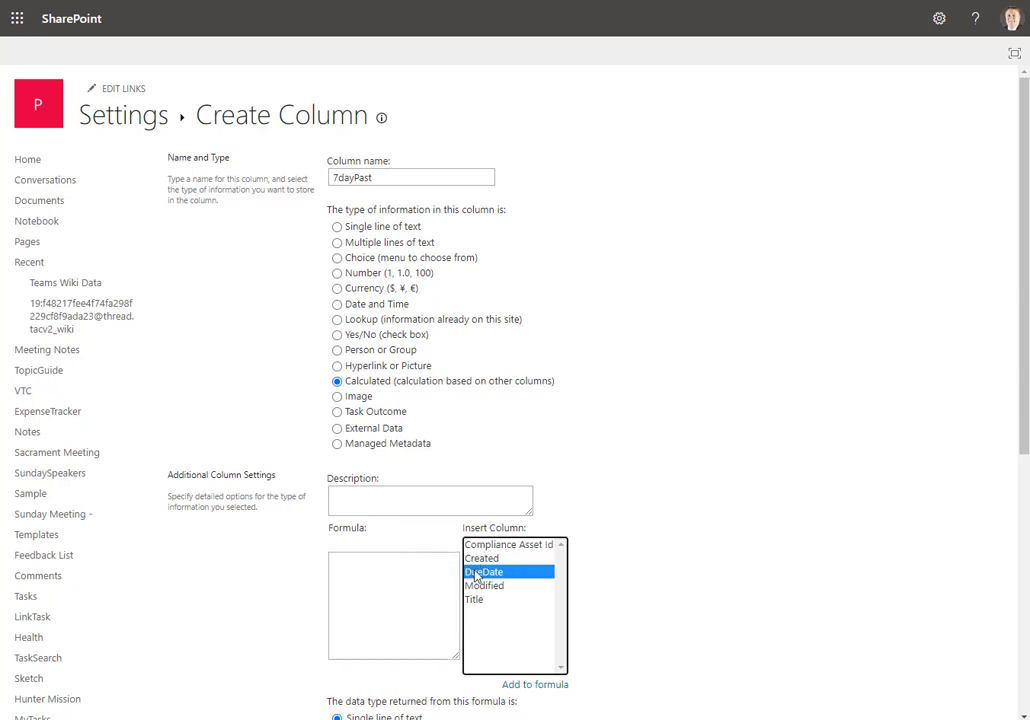
double_click(489, 579)
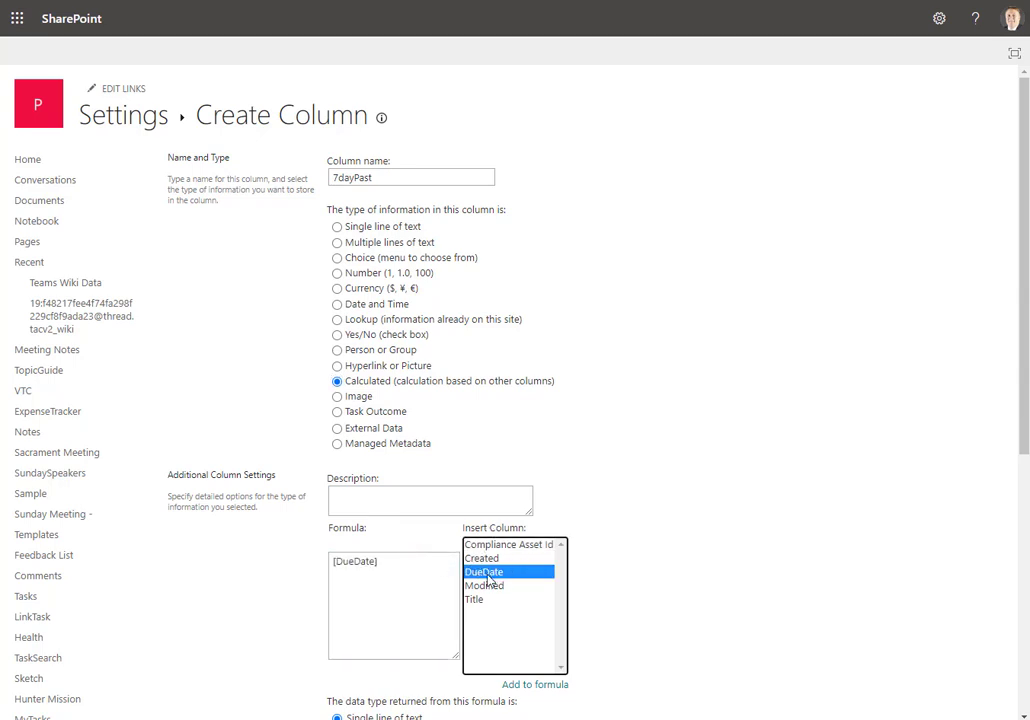
click(389, 563)
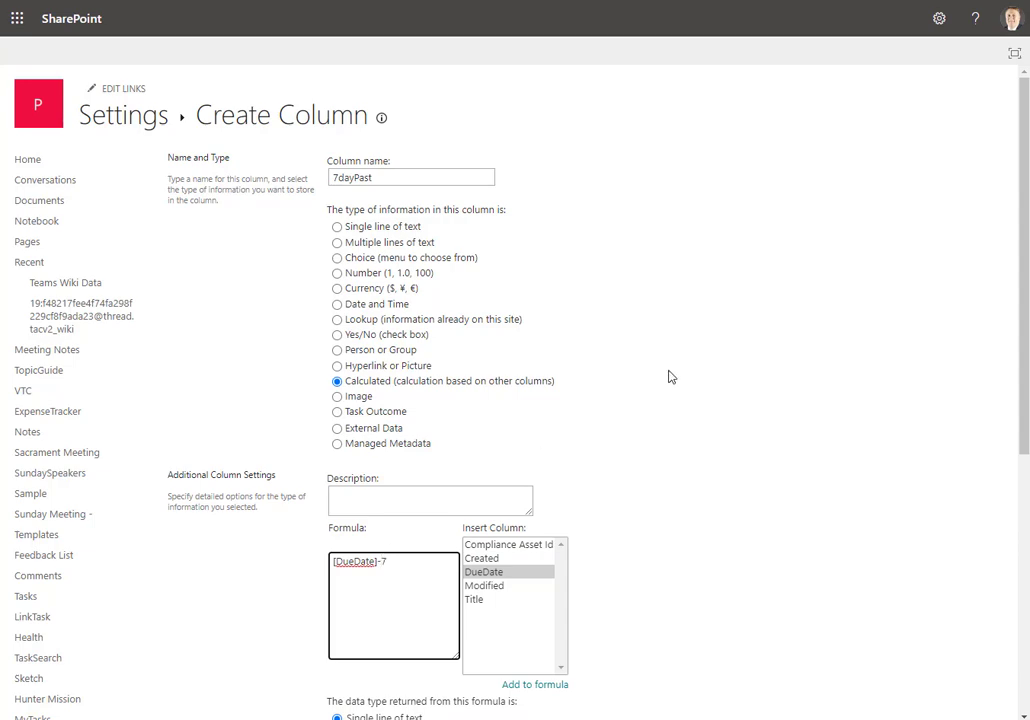
scroll(670, 375, down, 3)
scroll(672, 379, down, 2)
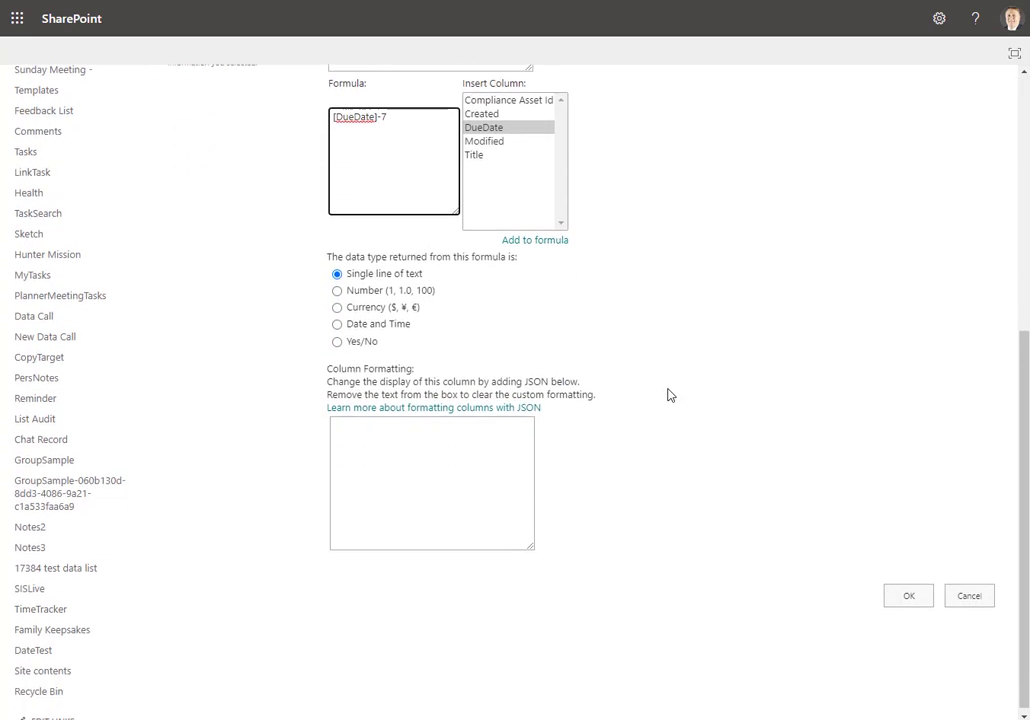
click(337, 319)
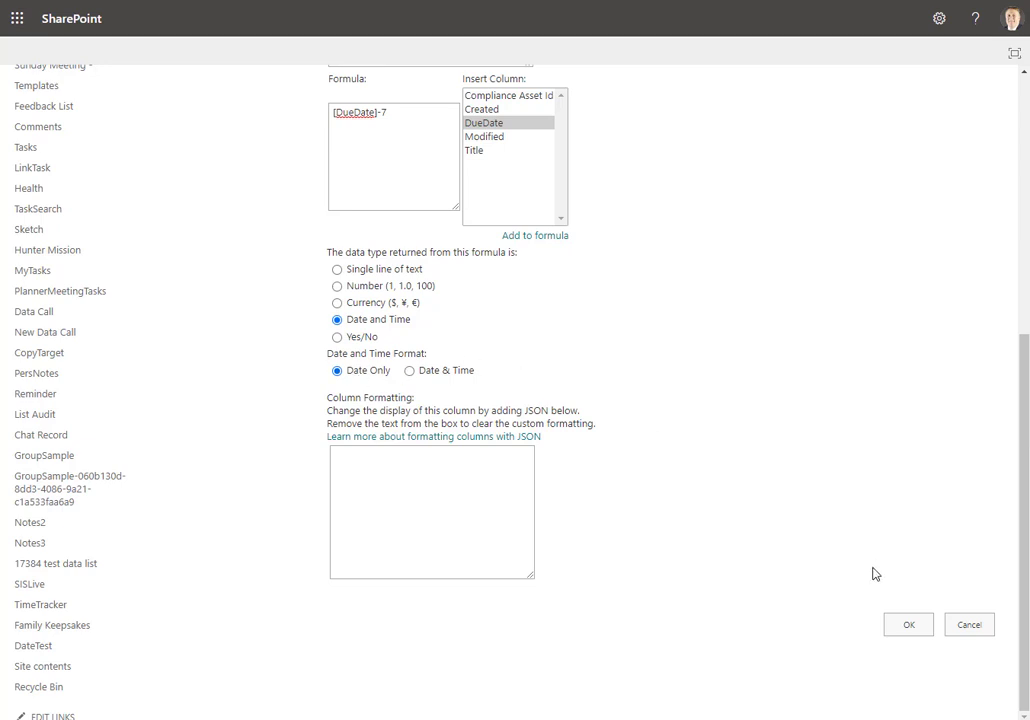
click(906, 628)
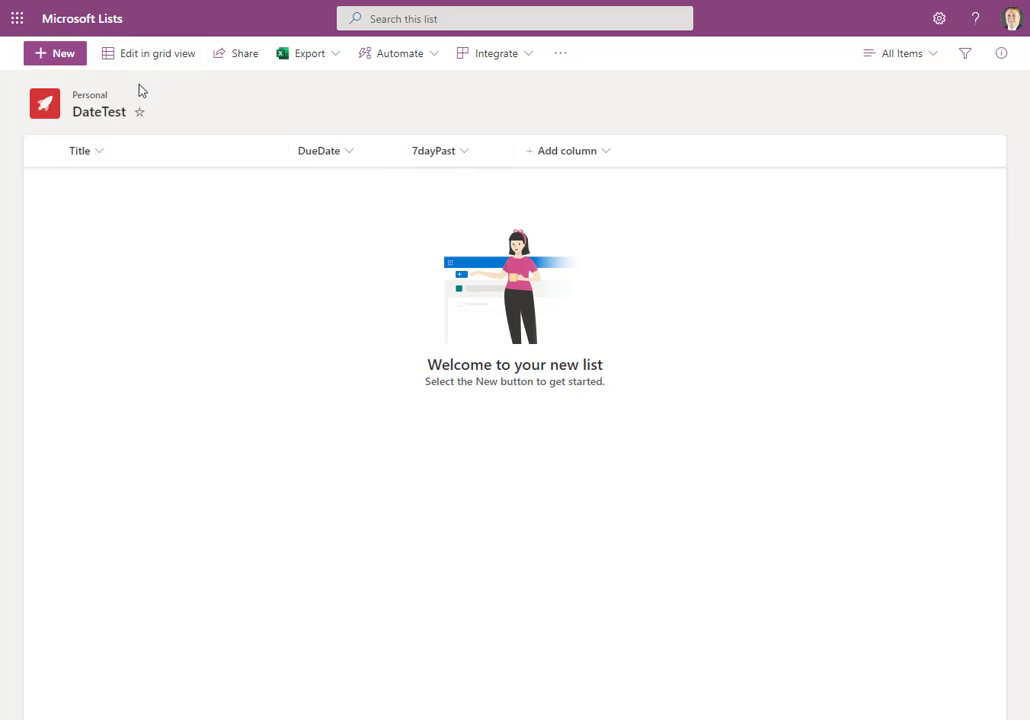
Step: Switch the DateTest list to grid editing and add a new item titled Sams Party
click(161, 56)
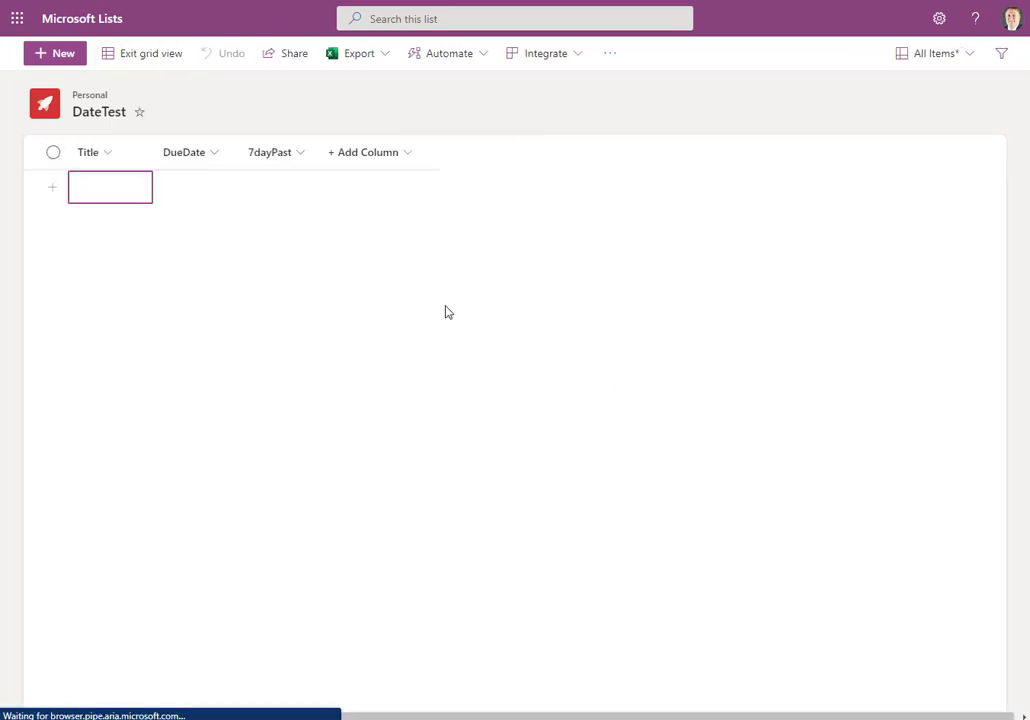
click(95, 182)
text(Not)
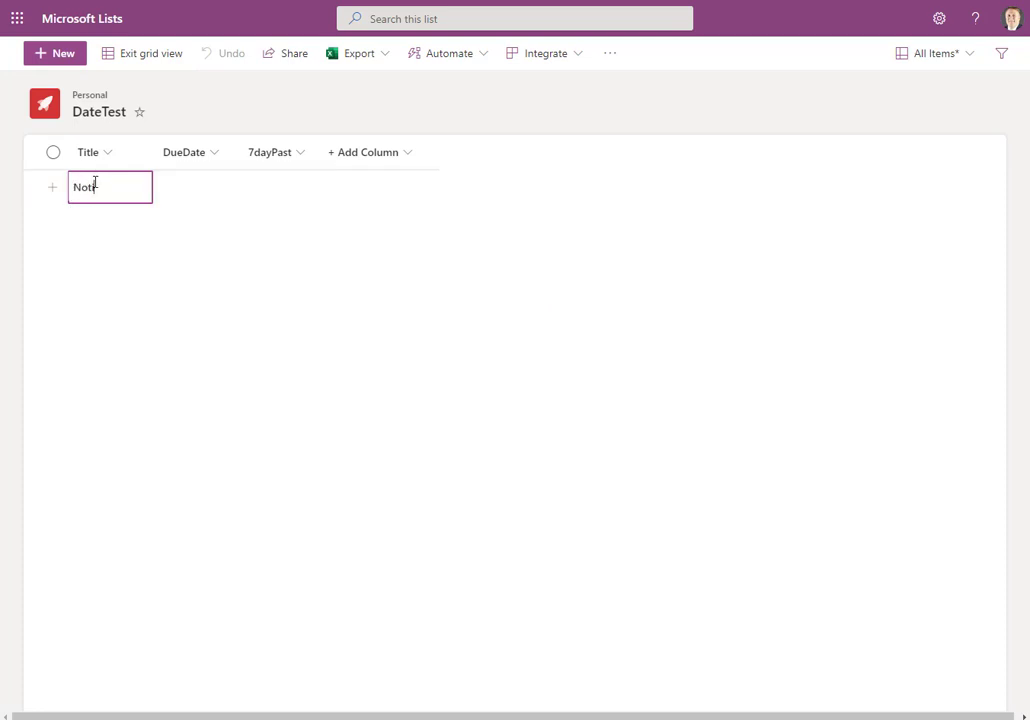
text(ify)
double_click(95, 182)
text(Sams Party)
key(Tab)
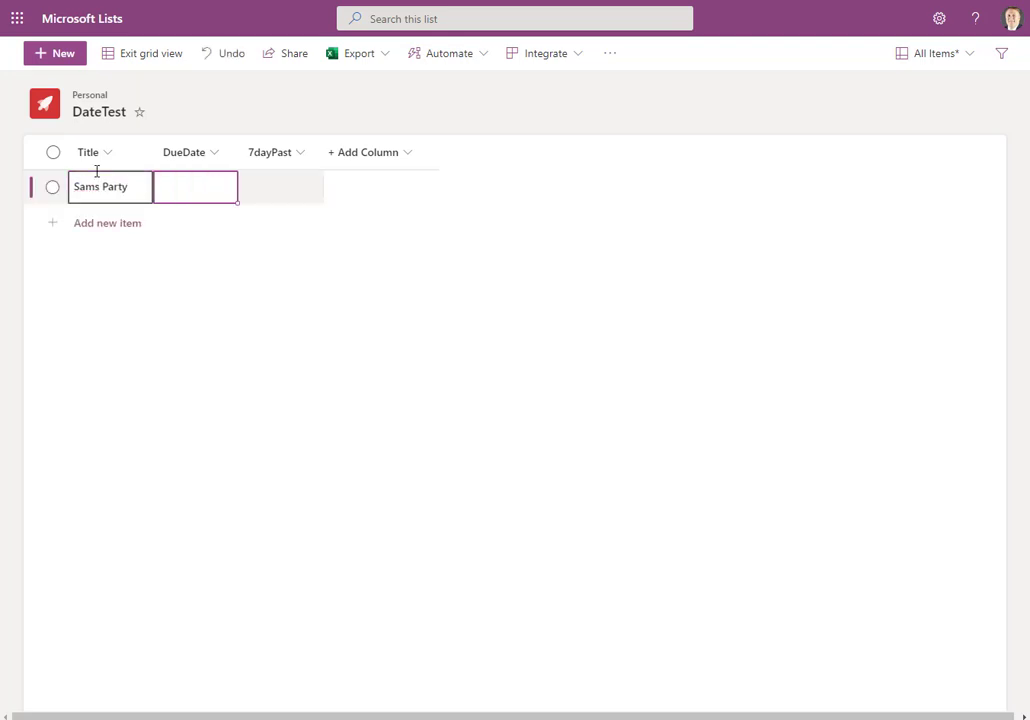
Step: Set the DueDate of the Sams Party item to 6/7/2022 and check its calculated 7dayPast value
click(186, 189)
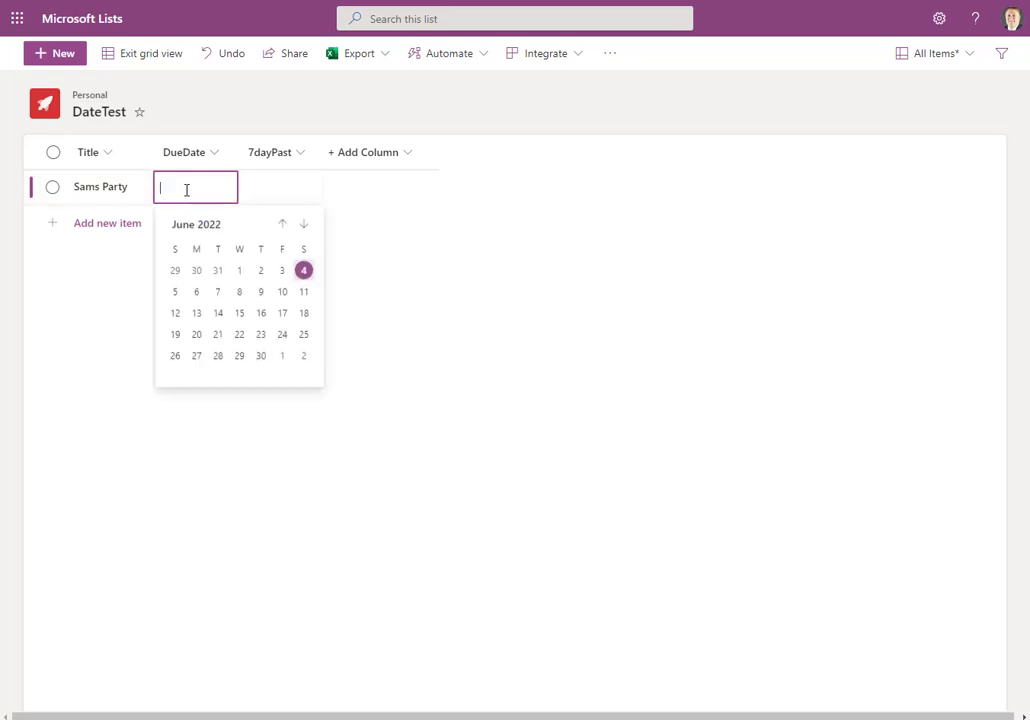
click(222, 293)
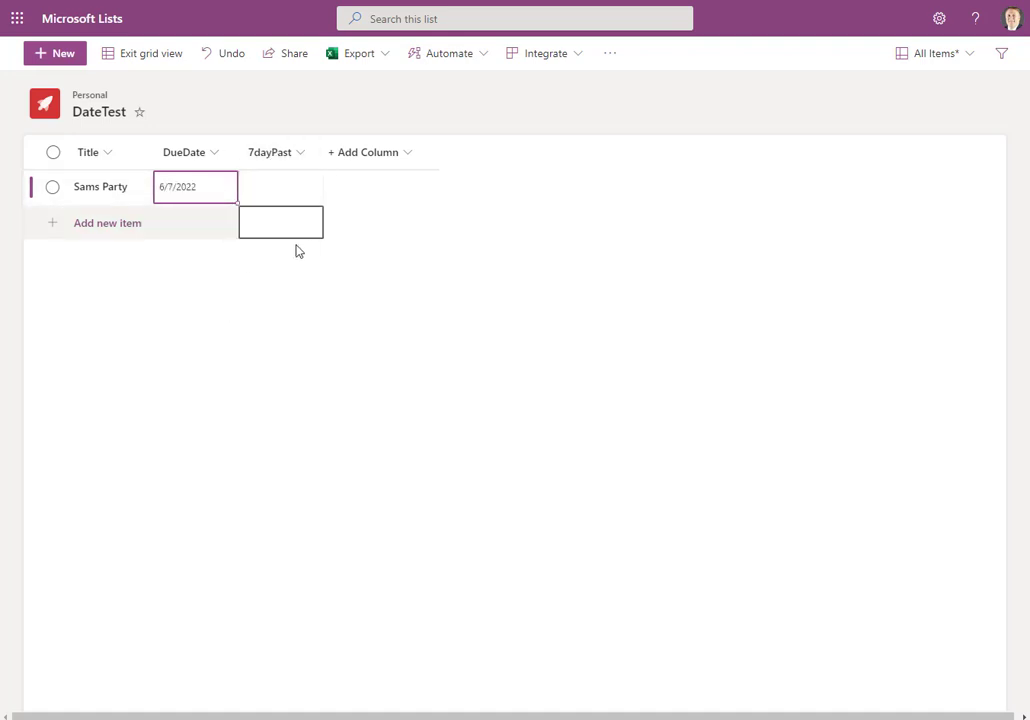
click(265, 195)
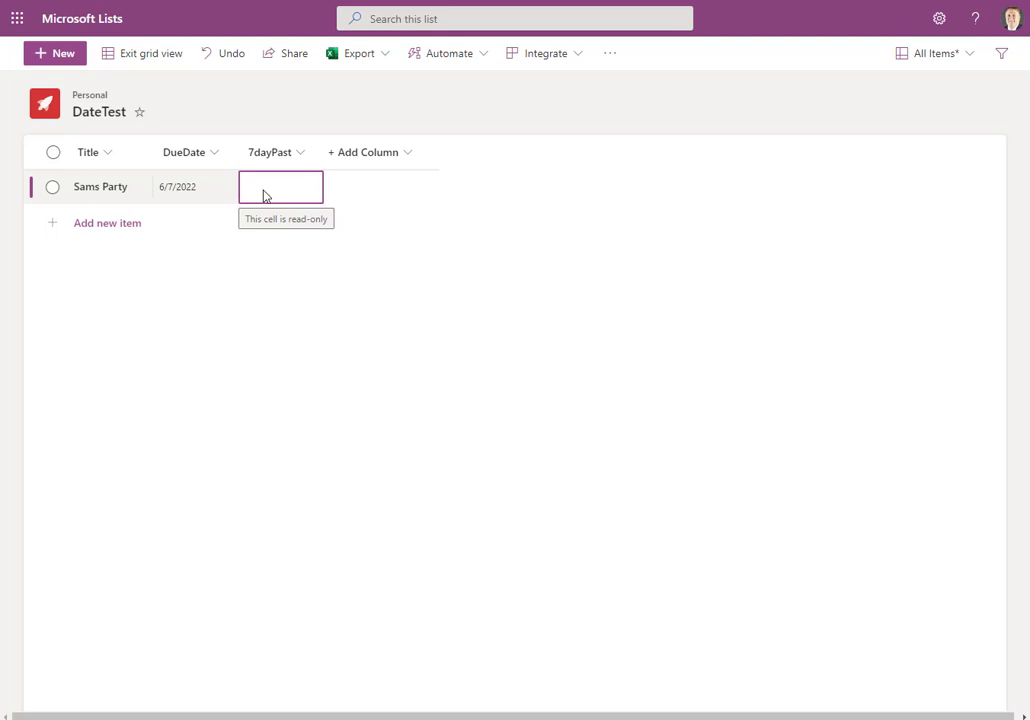
key(Down)
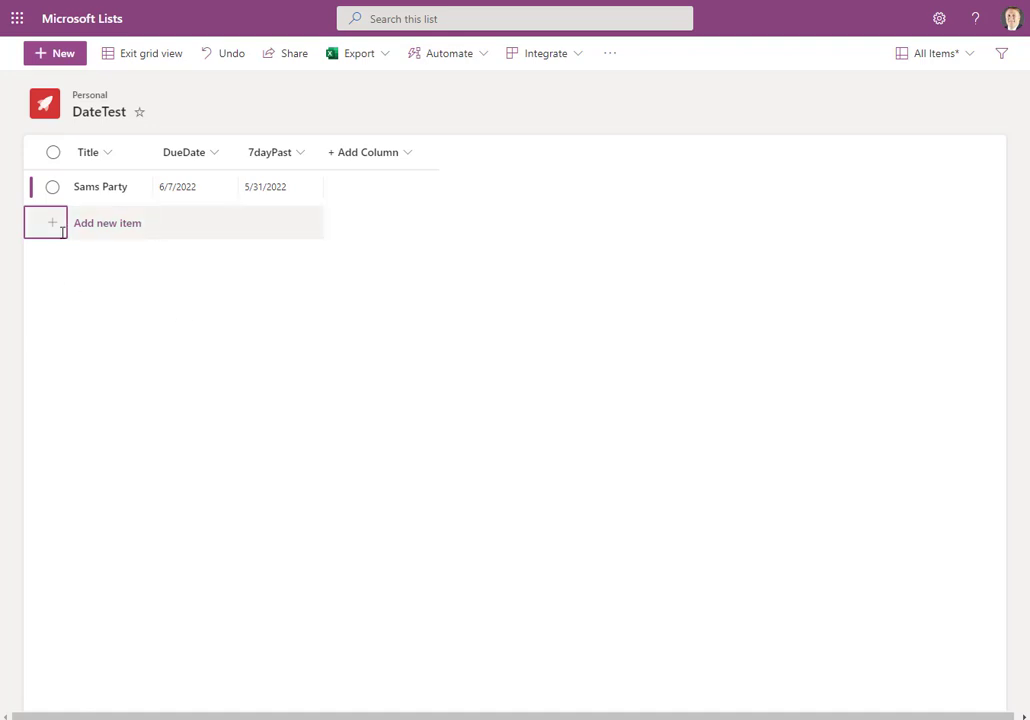
click(250, 193)
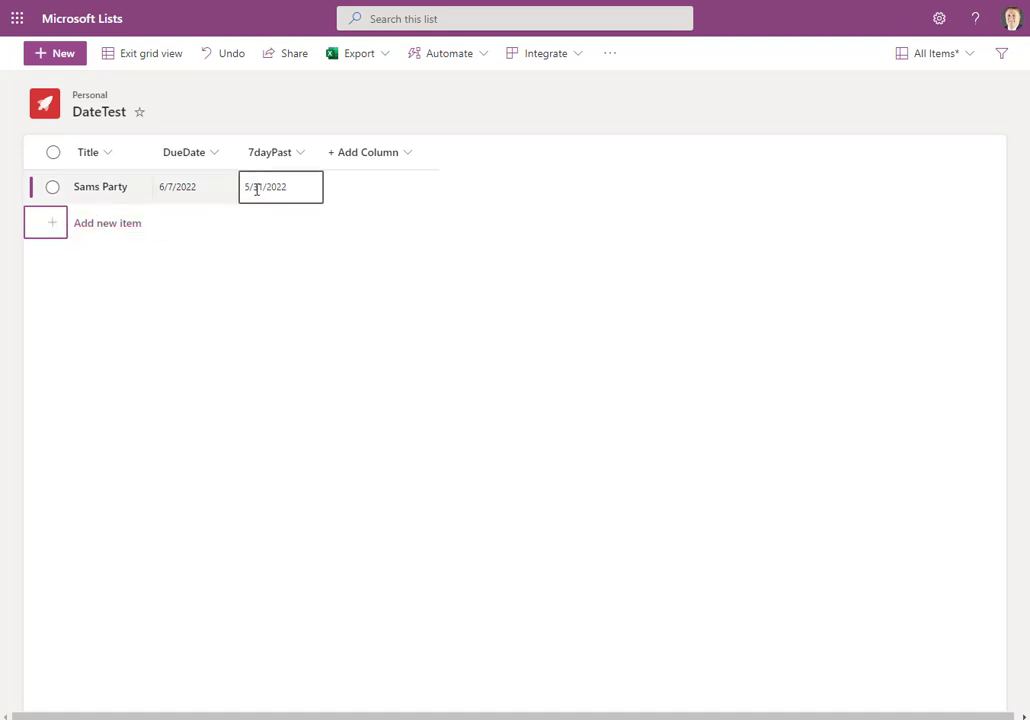
click(263, 186)
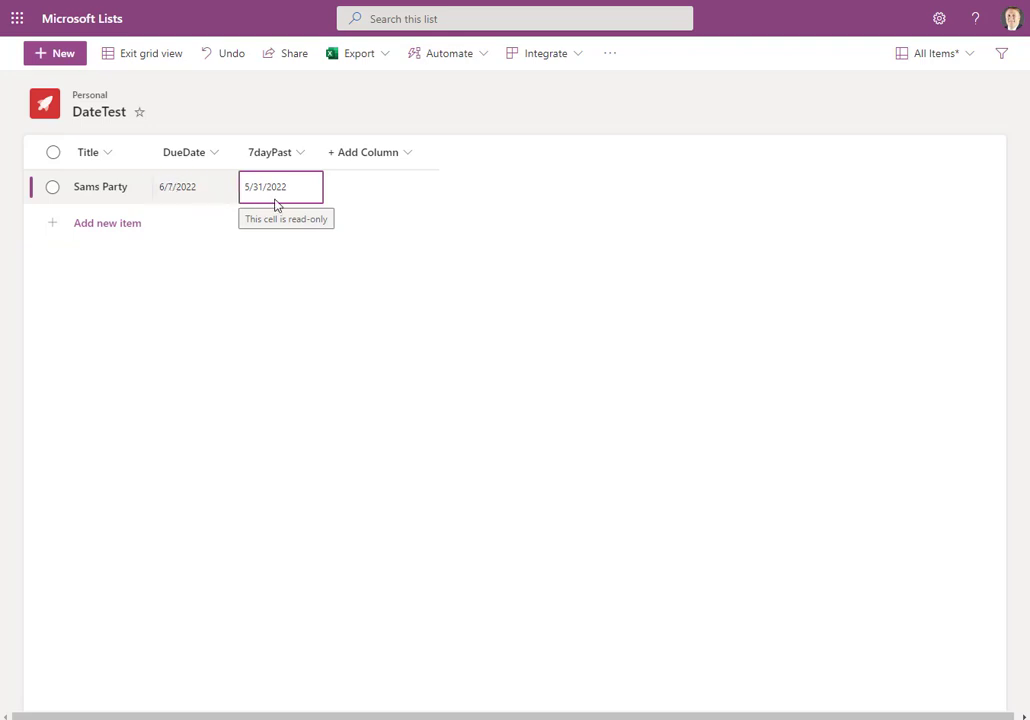
Step: Change the DueDate of the Sams Party item to 6/8/2022 and leave the row so 7dayPast recalculates
click(200, 183)
click(199, 184)
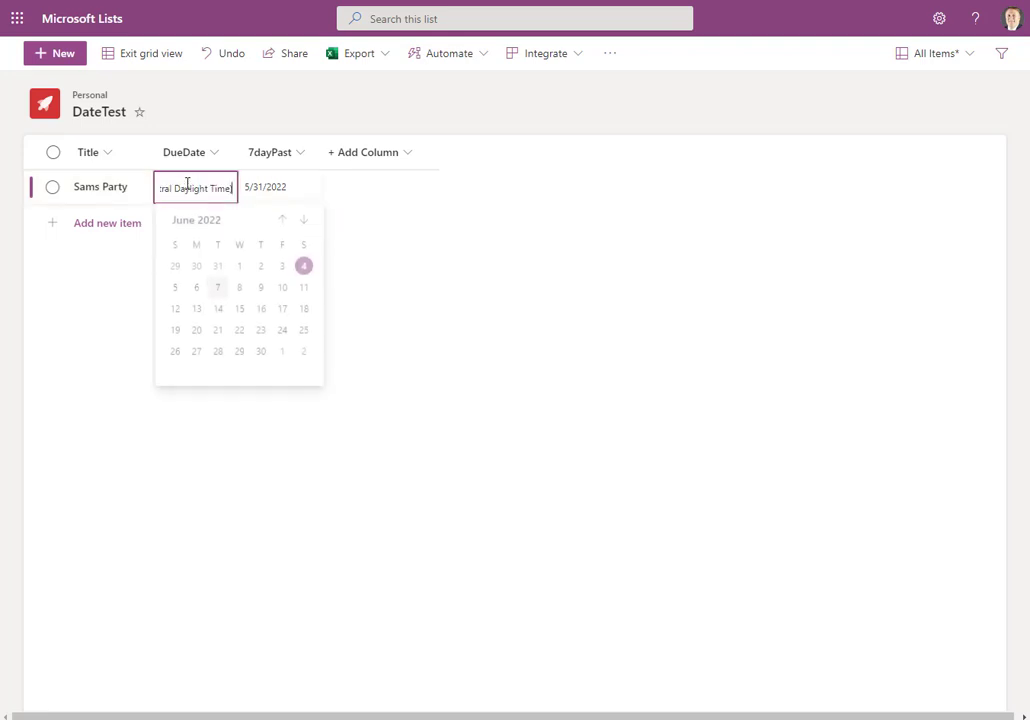
click(239, 292)
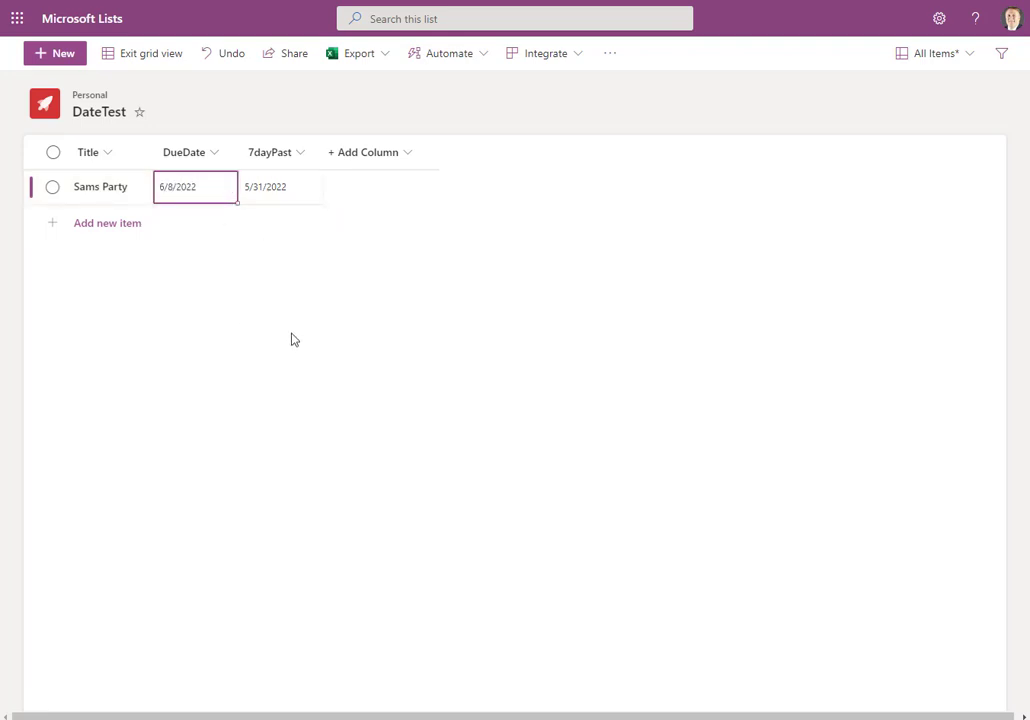
key(Tab)
key(Tab)
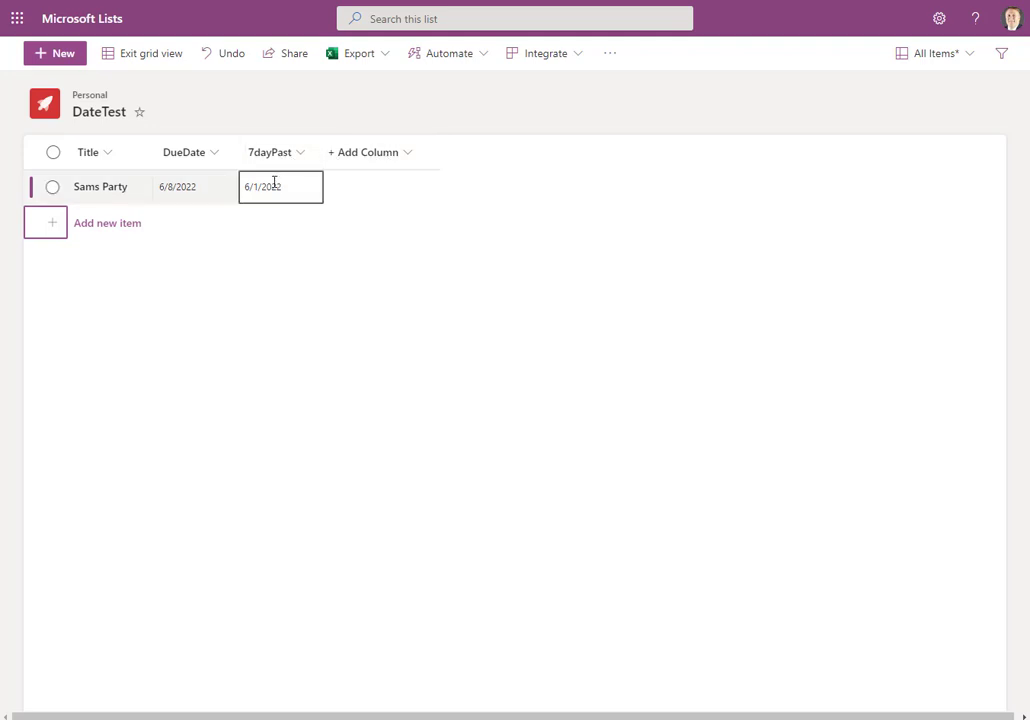
Step: Start another column from the full column settings, name it 7DayFuture and make it a Calculated column
click(381, 164)
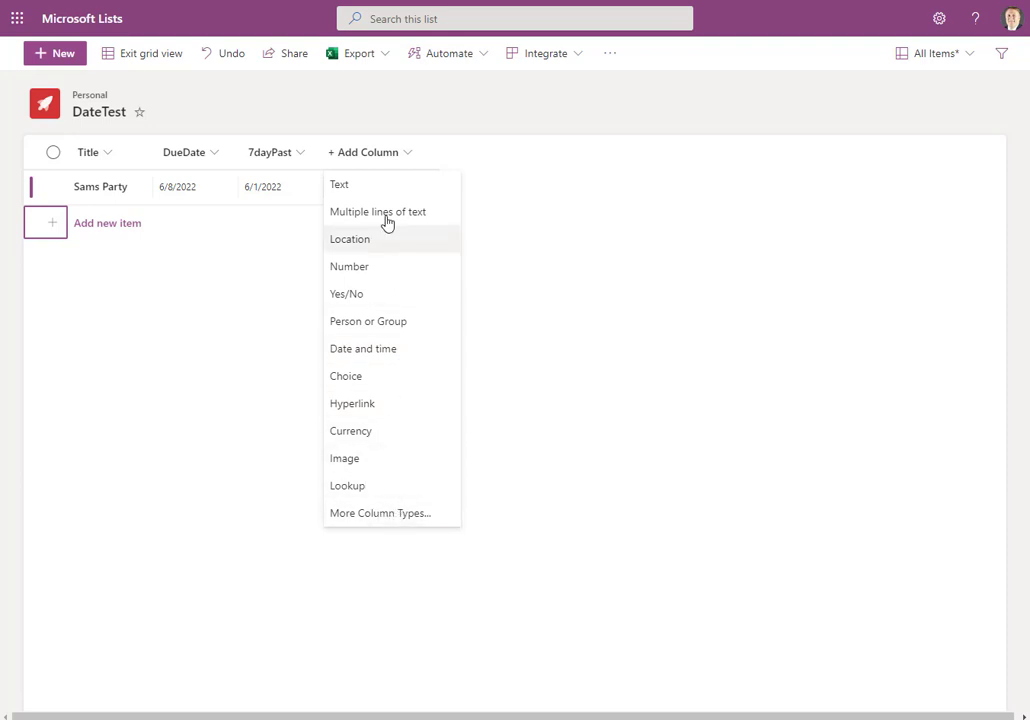
click(406, 160)
click(408, 157)
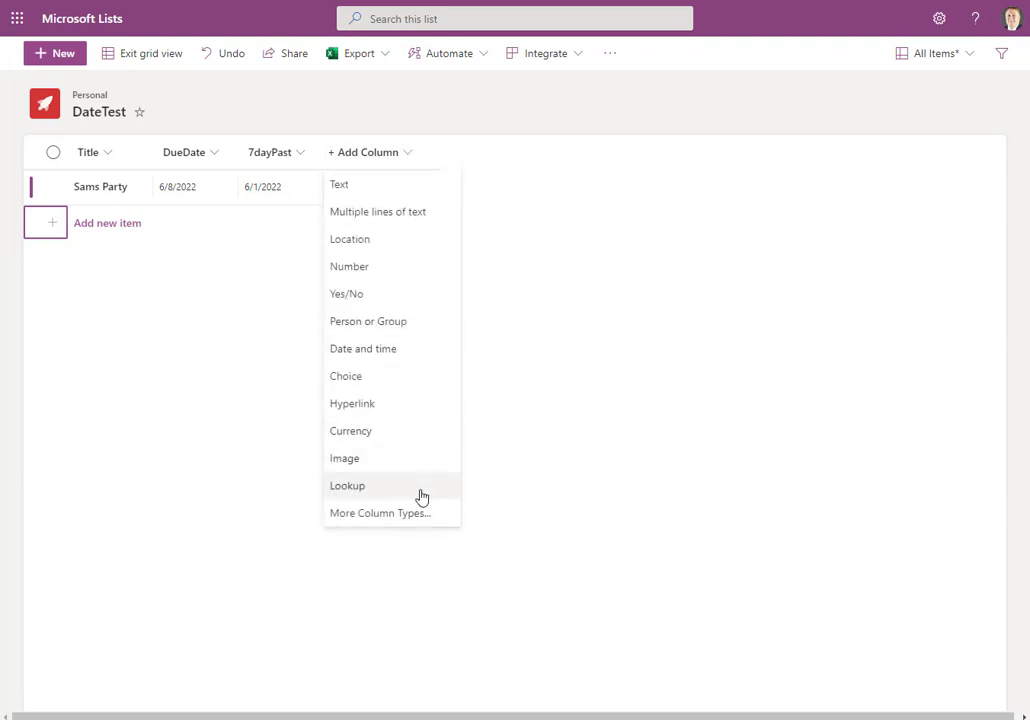
click(391, 519)
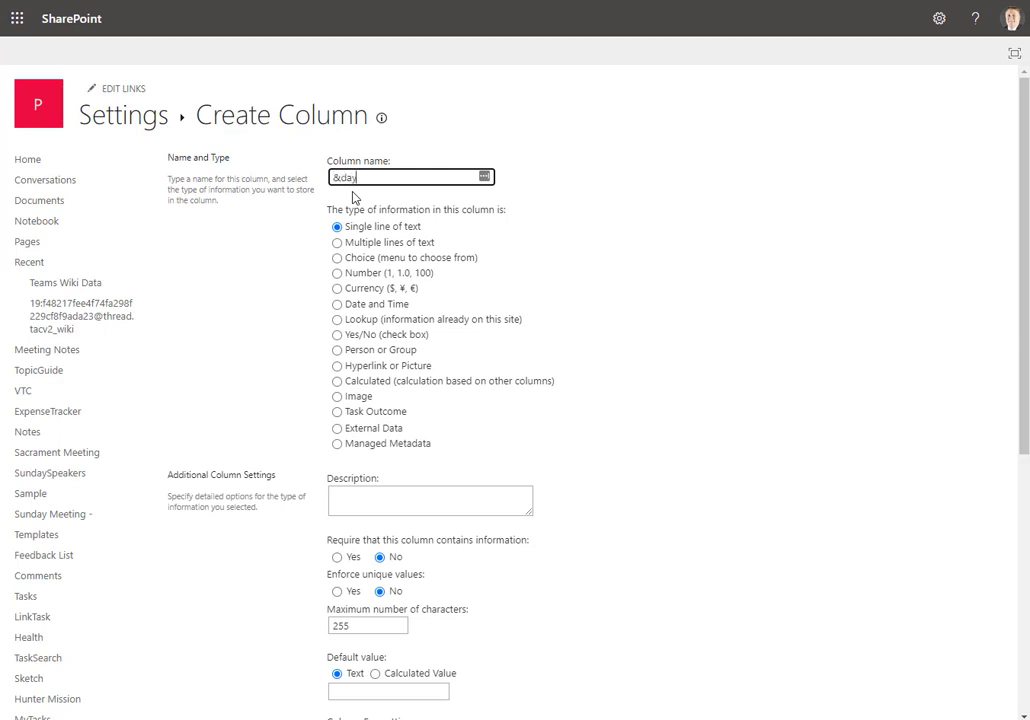
key(ctrl+a)
text(&)
text(Day)
text(Future)
key(Tab)
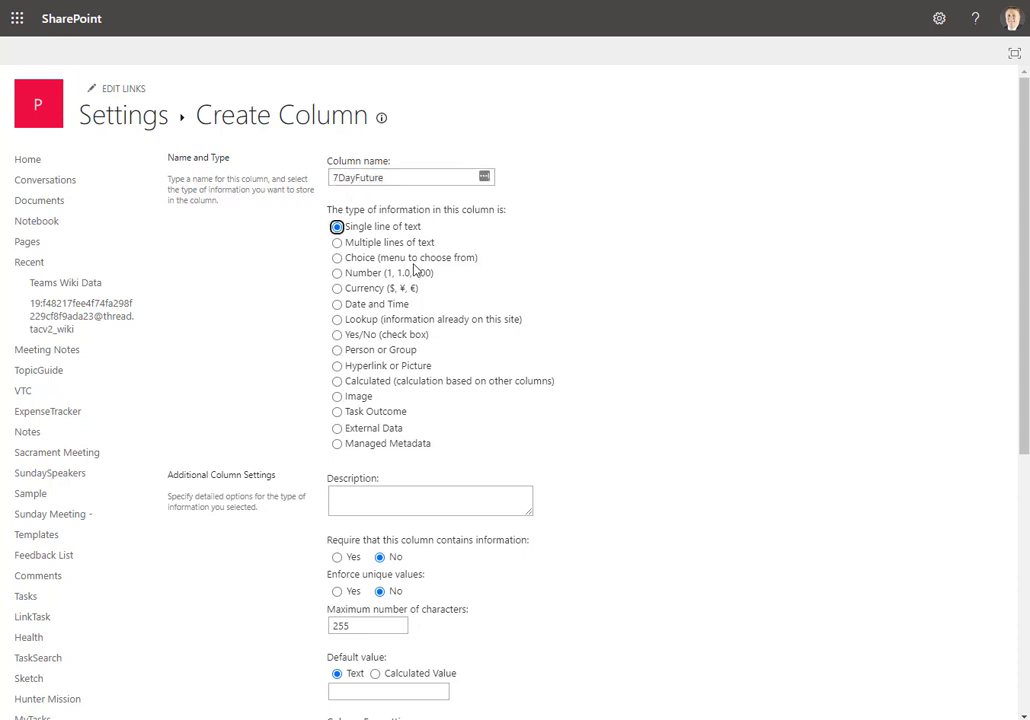
click(338, 382)
Step: Set the 7DayFuture formula to [DueDate]+7 with Date and Time as the returned data type, and save the column
scroll(430, 409, down, 3)
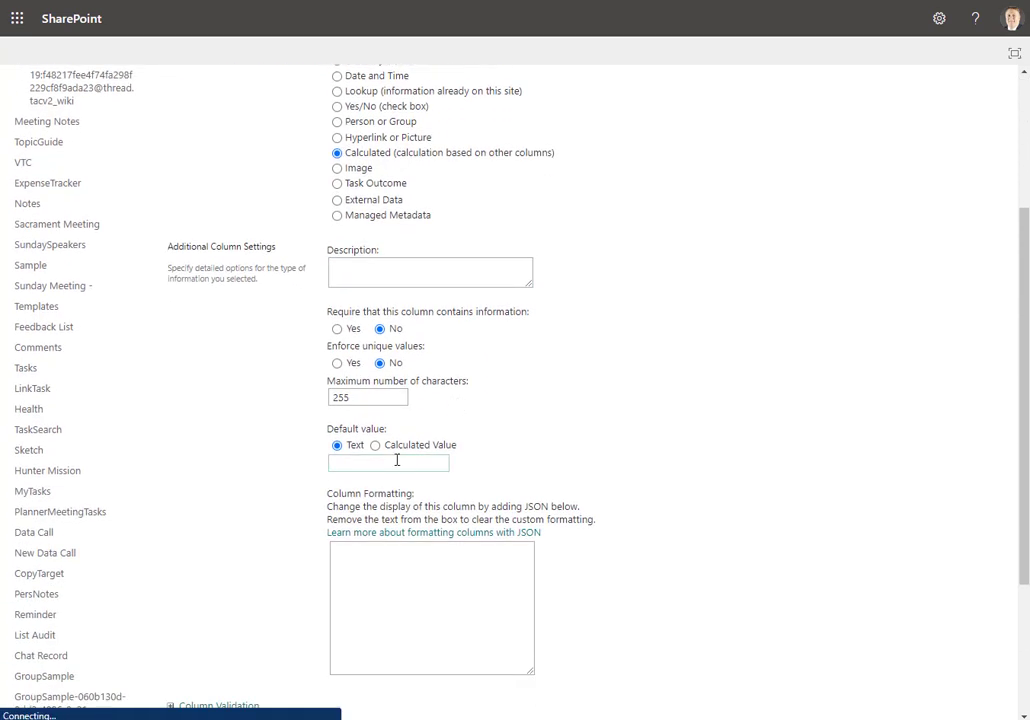
scroll(480, 442, down, 2)
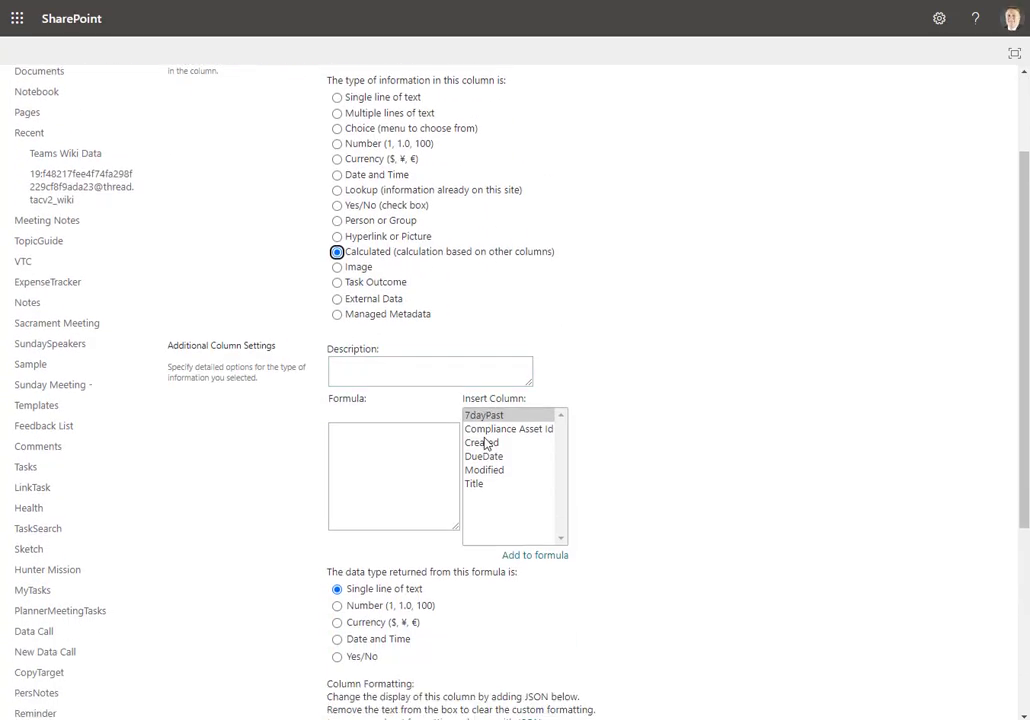
scroll(486, 444, down, 1)
click(489, 358)
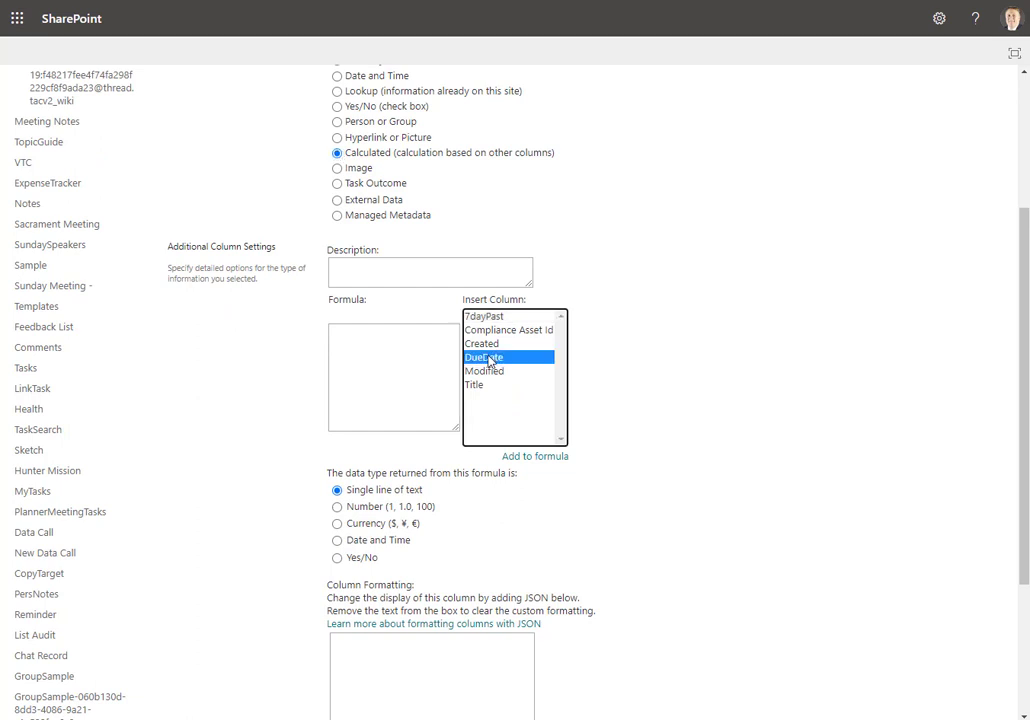
double_click(489, 358)
click(406, 346)
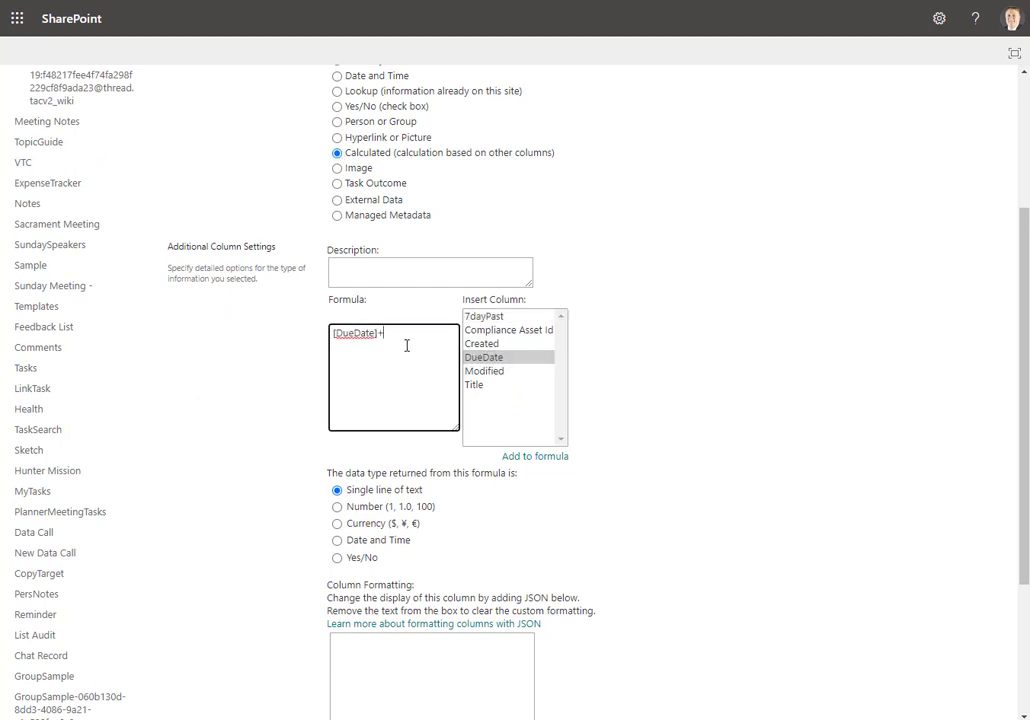
scroll(406, 346, down, 2)
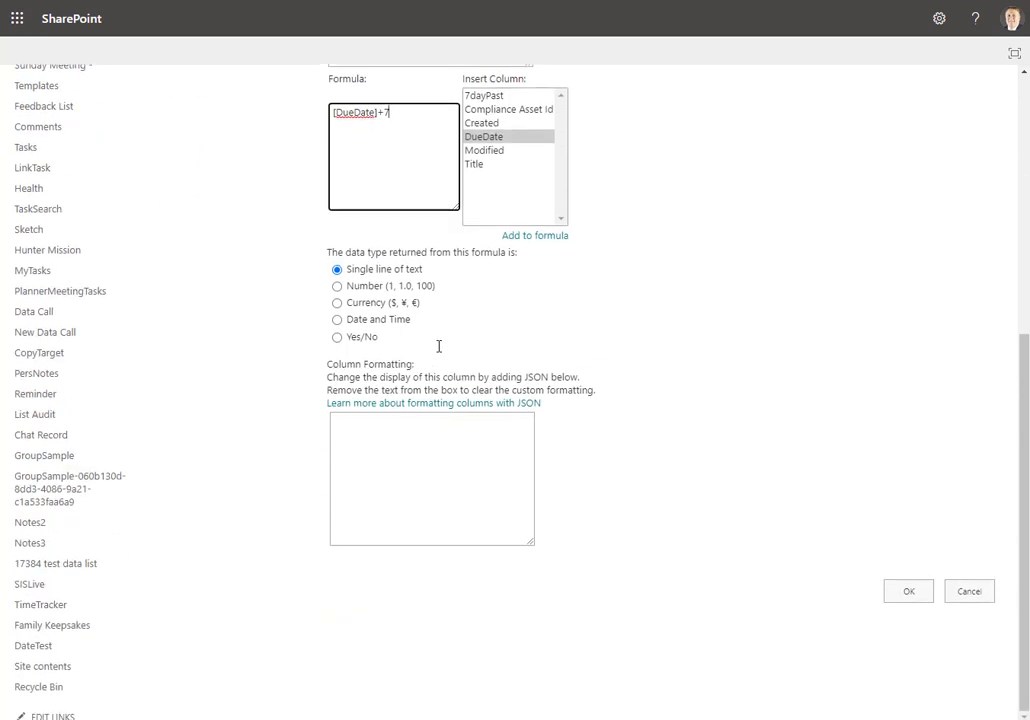
click(337, 319)
click(919, 632)
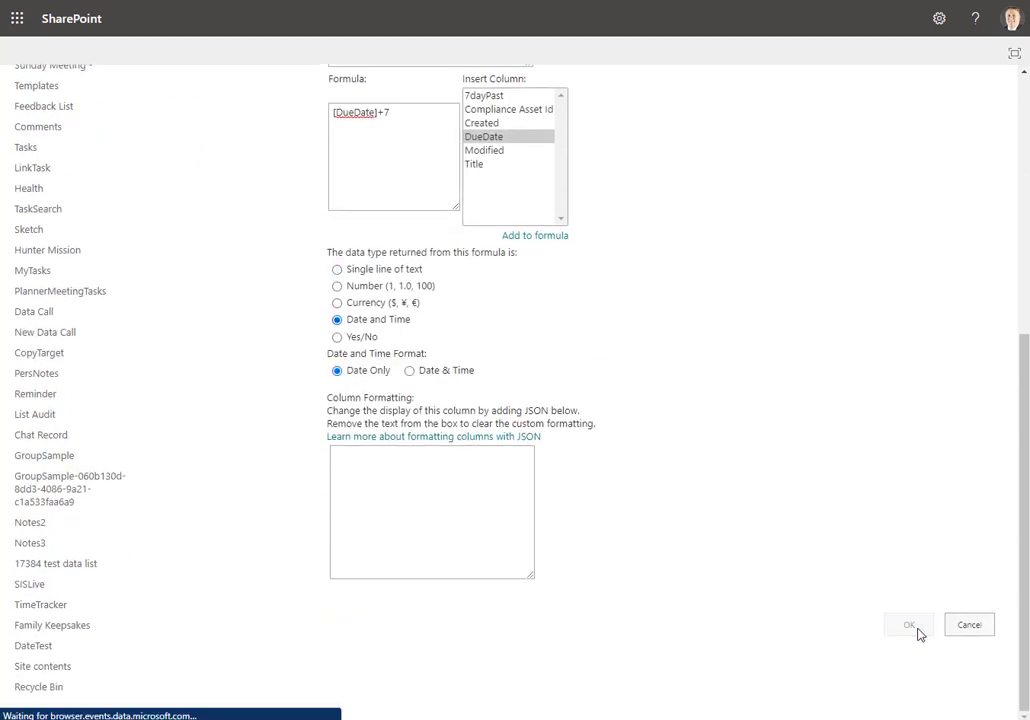